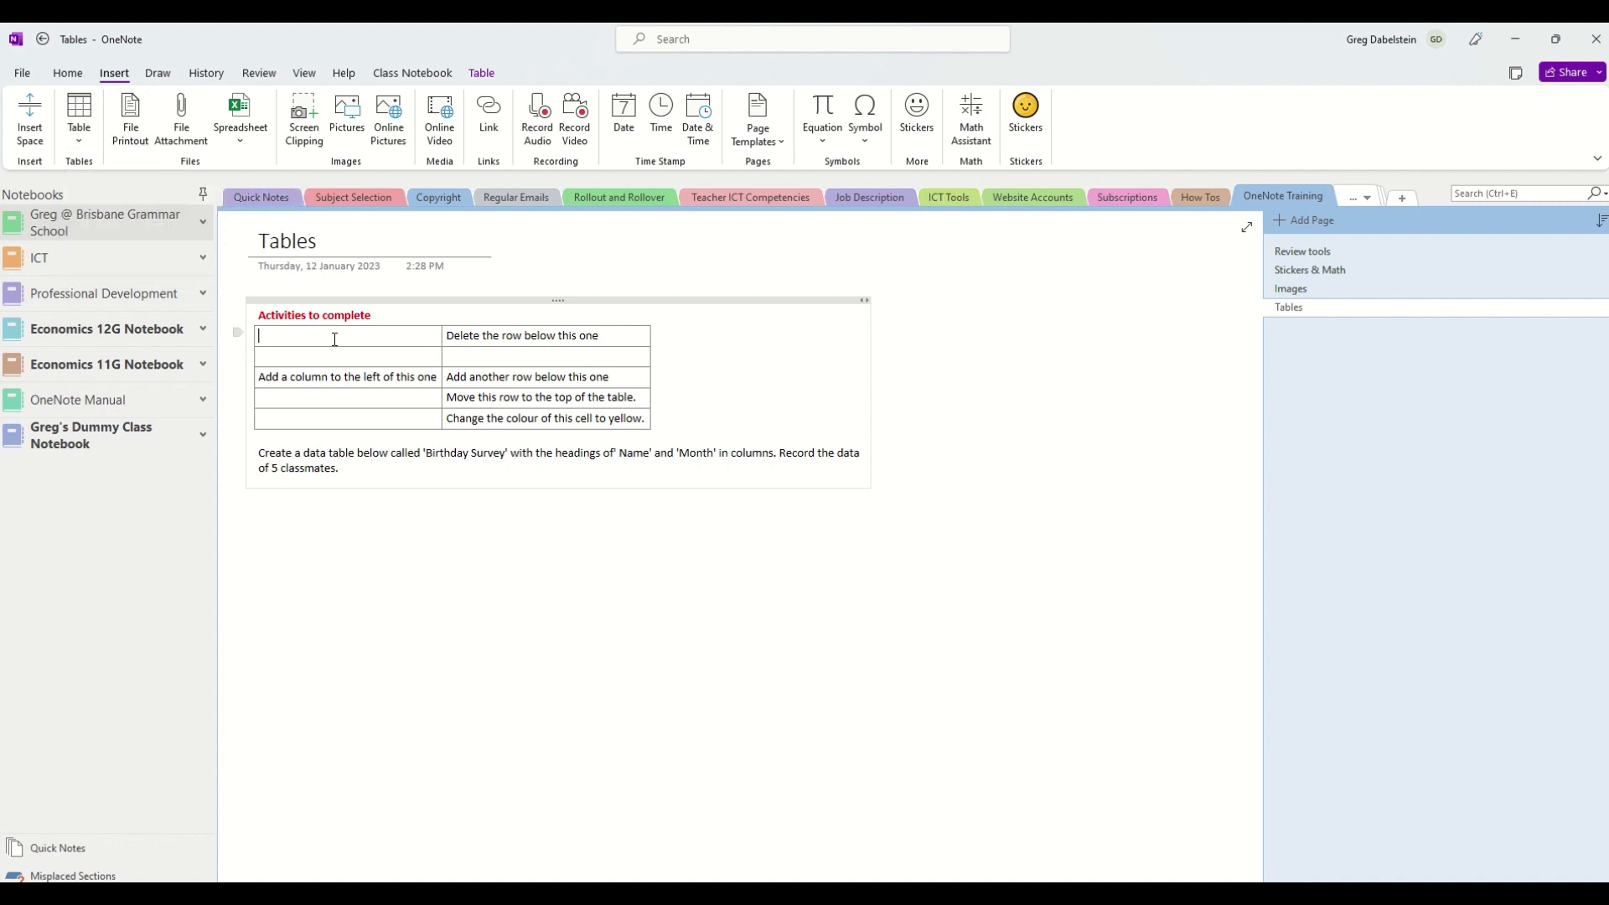
Step: Delete the empty row beneath the "Delete the row below this one" cell in the activities table
{"action": "left_click", "coordinate": [424, 357]}
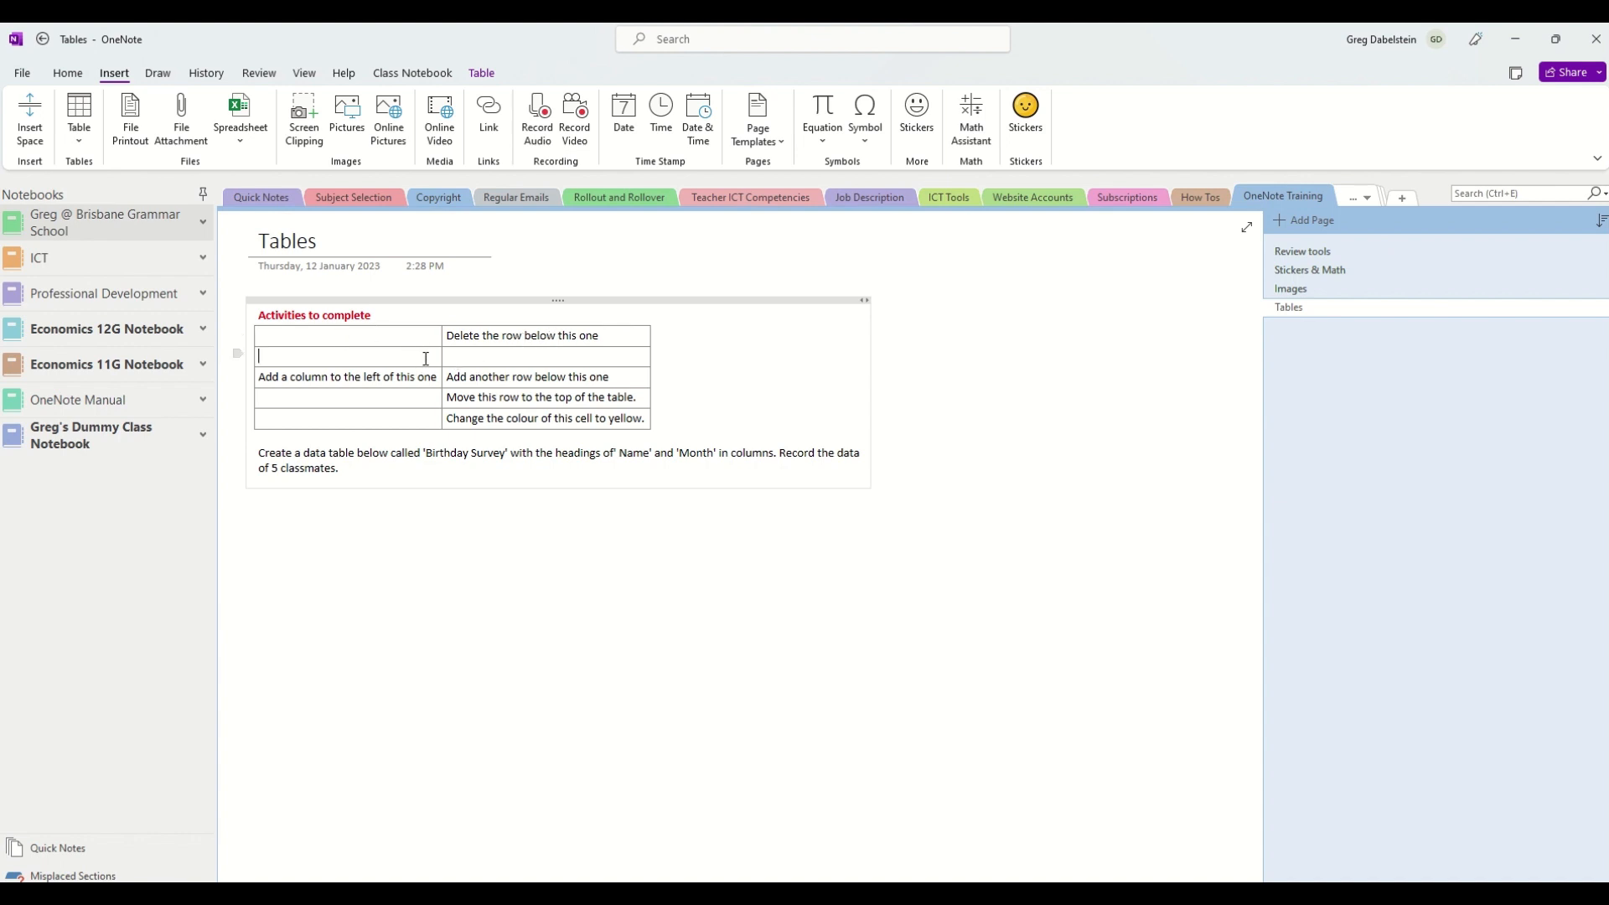
{"action": "right_click", "coordinate": [322, 357]}
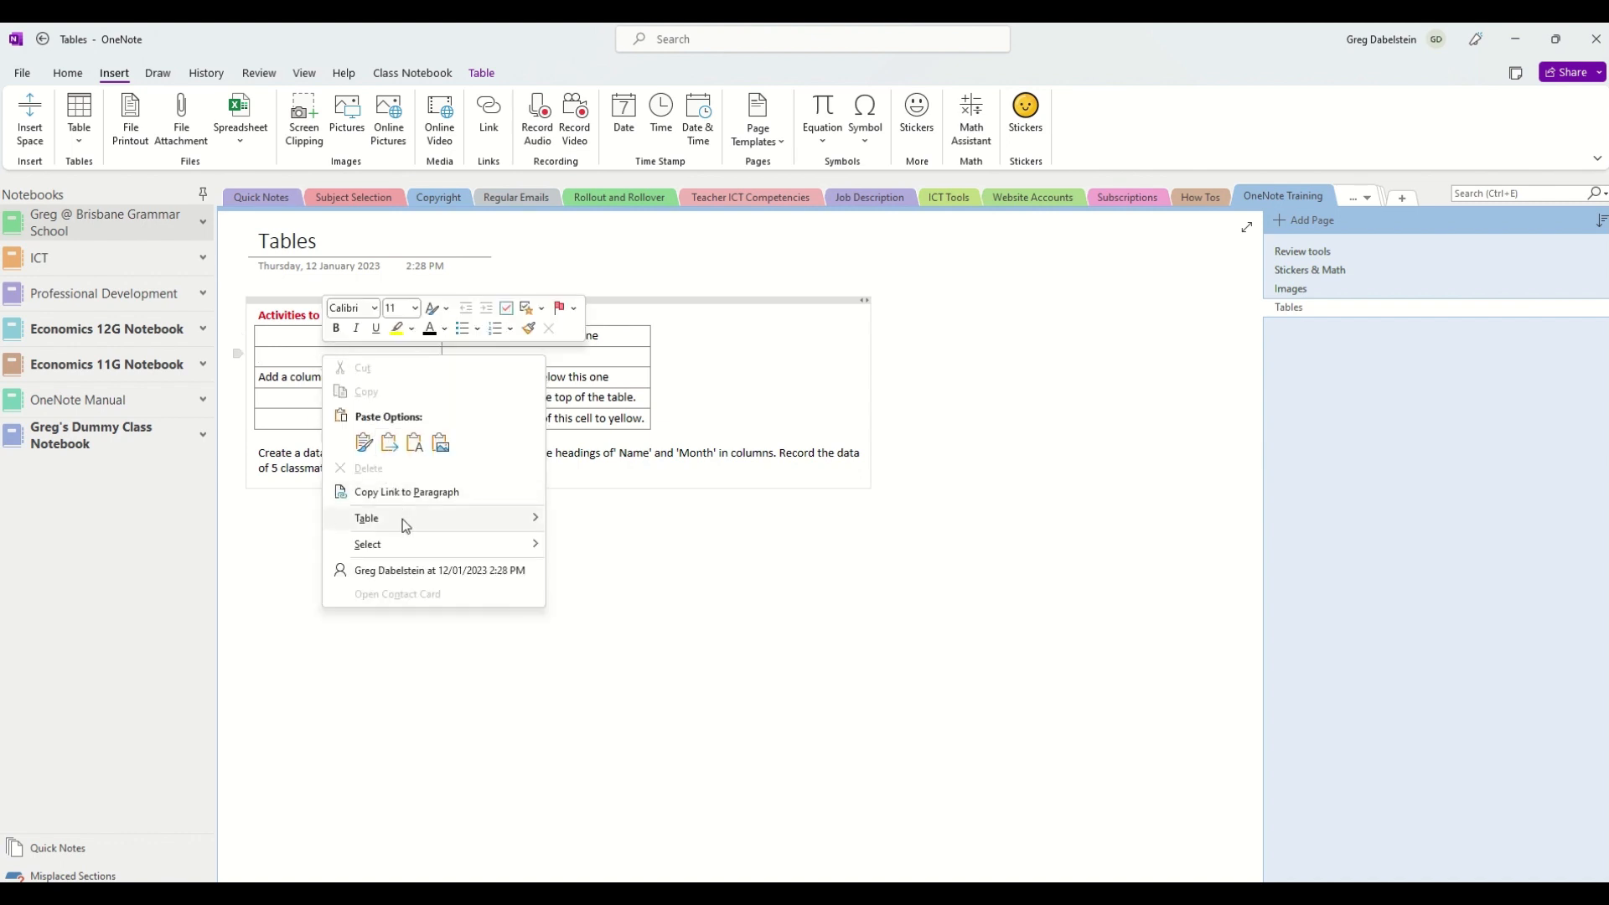
{"action": "mouse_move", "coordinate": [404, 519]}
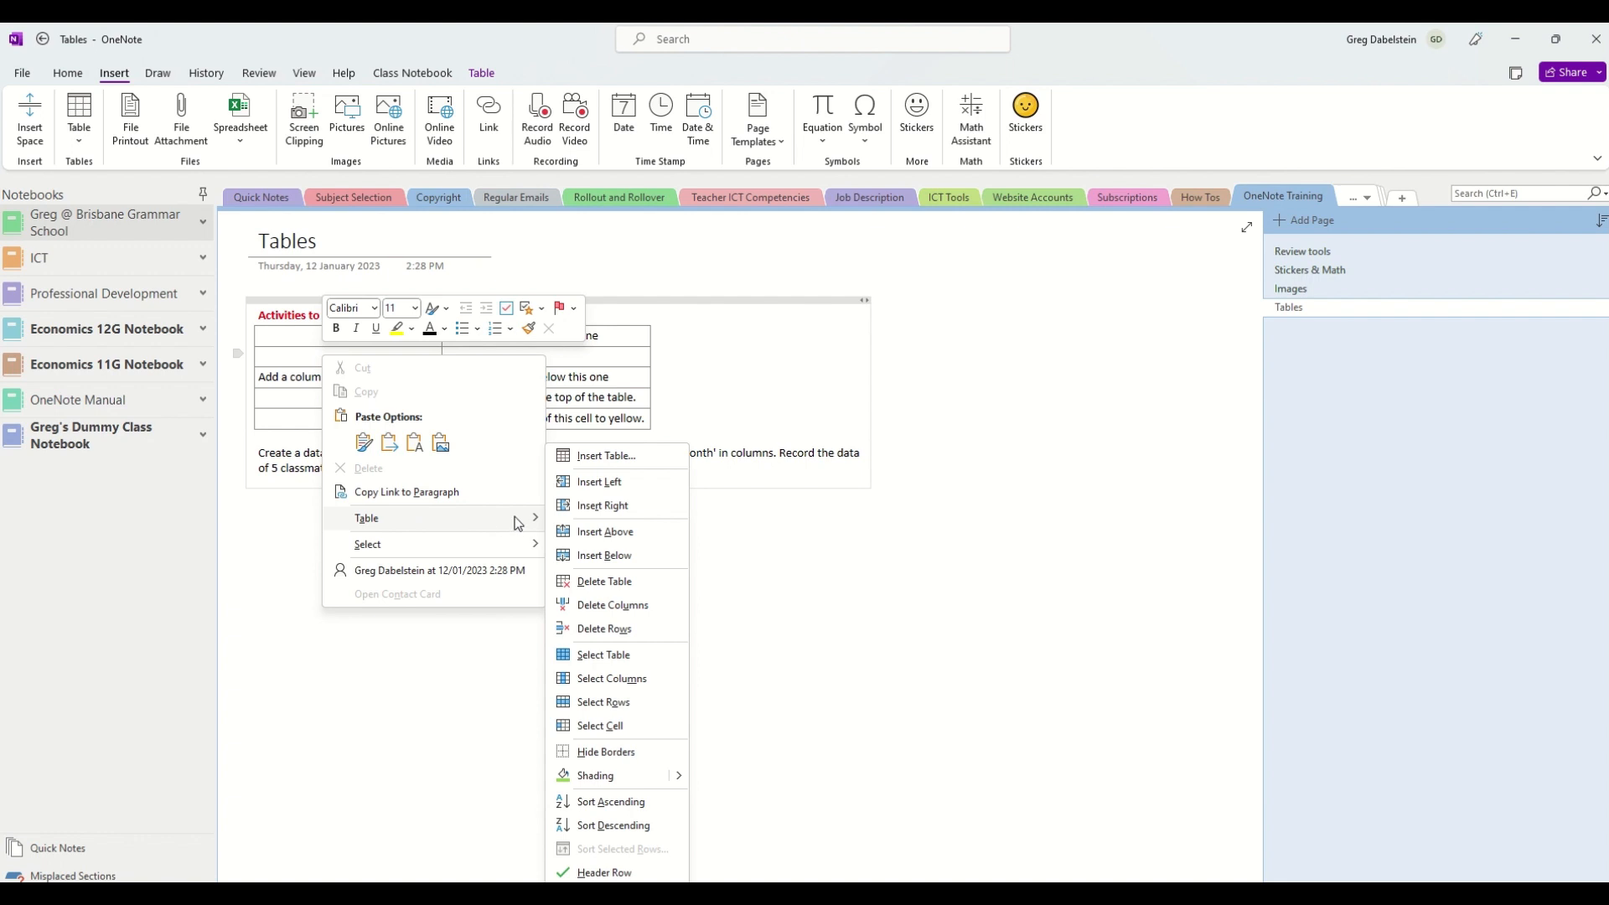
{"action": "left_click", "coordinate": [607, 629]}
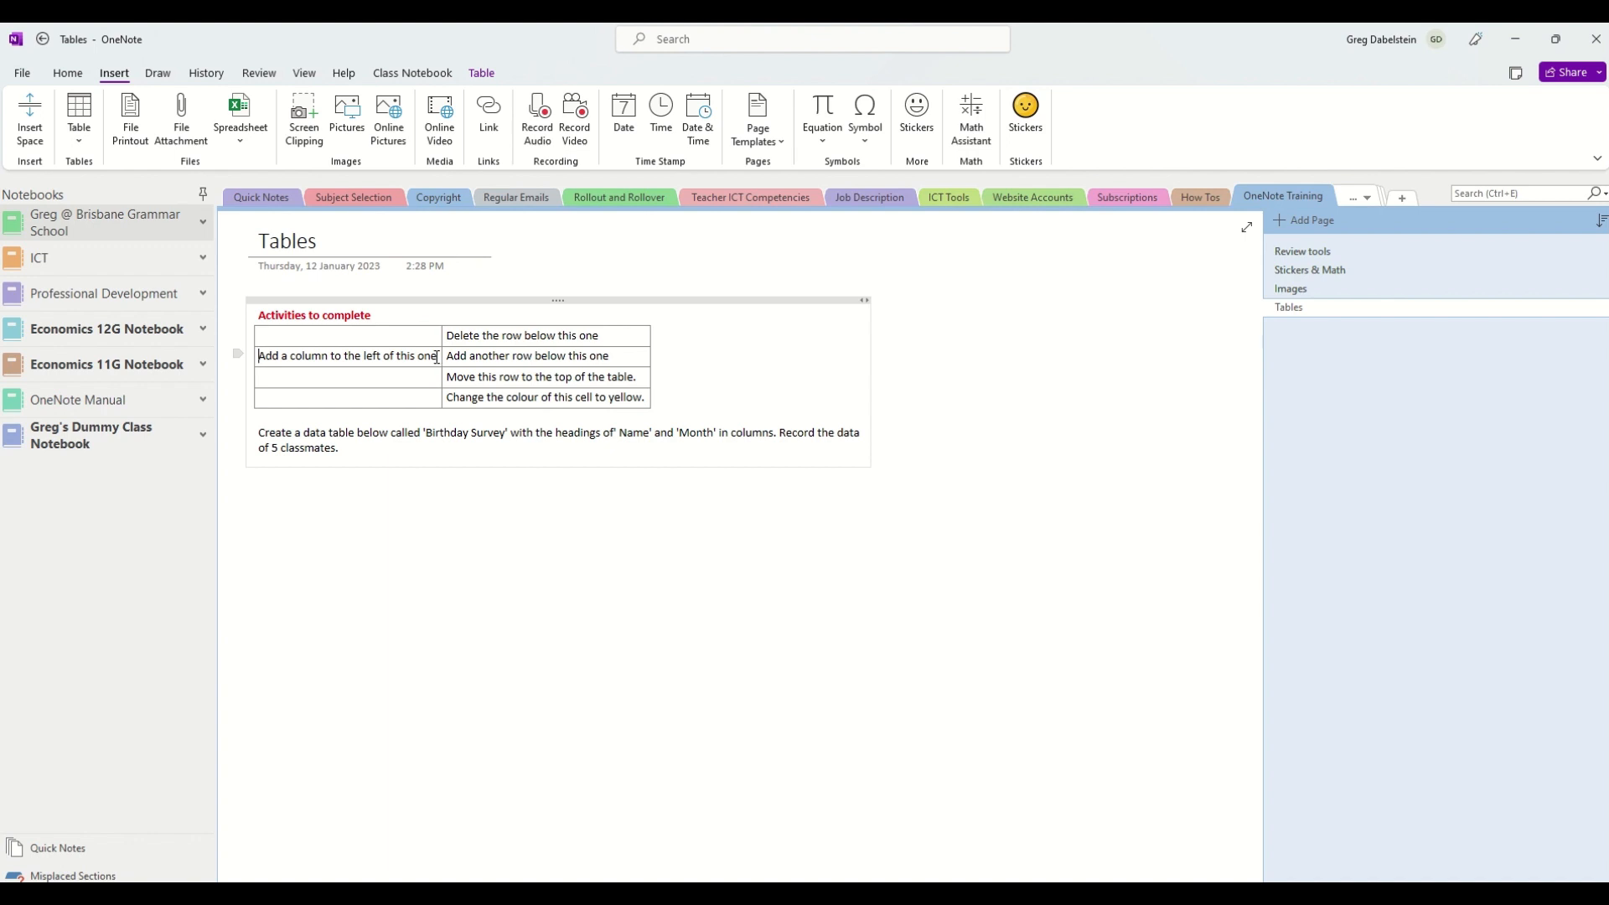
Step: Insert a new column to the left of the "Add a column to the left of this one" cell
{"action": "right_click", "coordinate": [290, 357]}
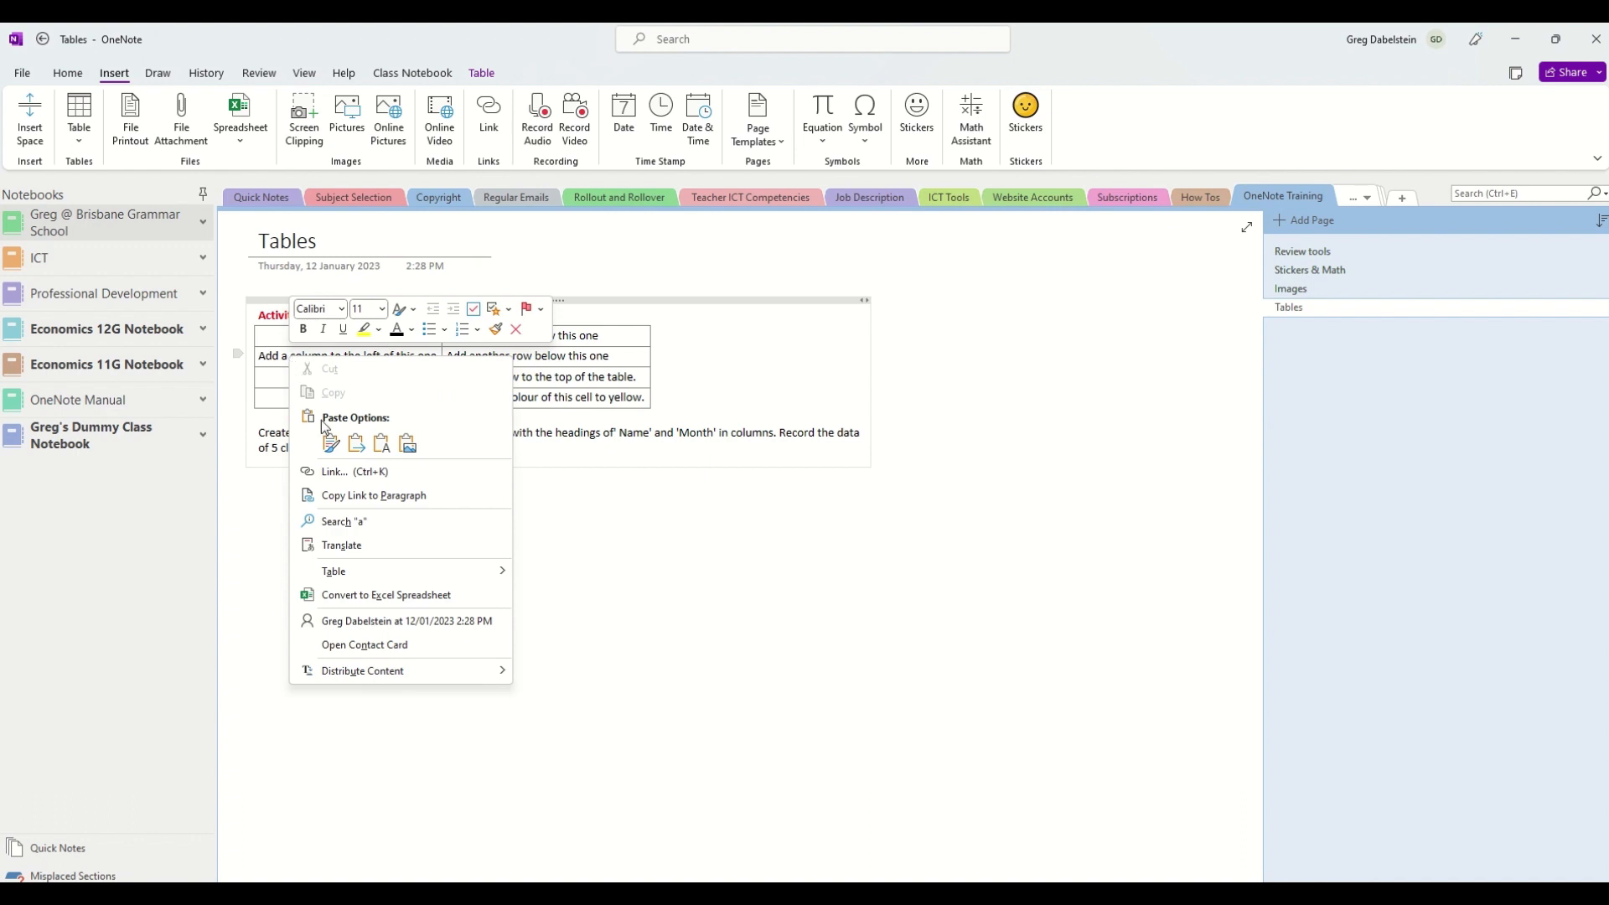
{"action": "mouse_move", "coordinate": [355, 575]}
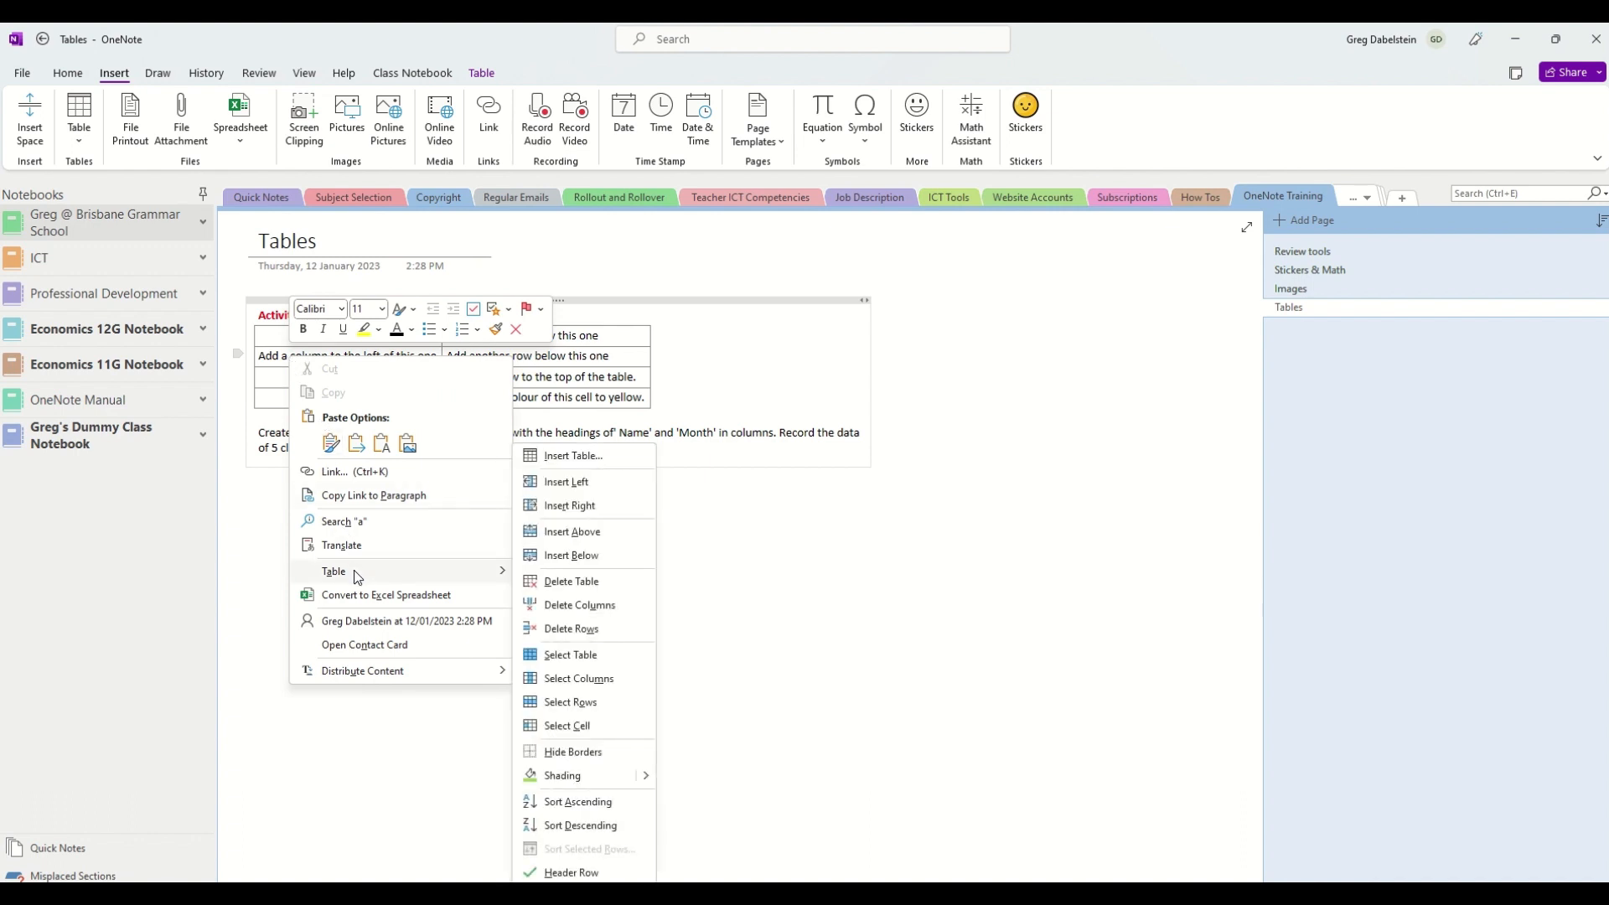
{"action": "left_click", "coordinate": [566, 481]}
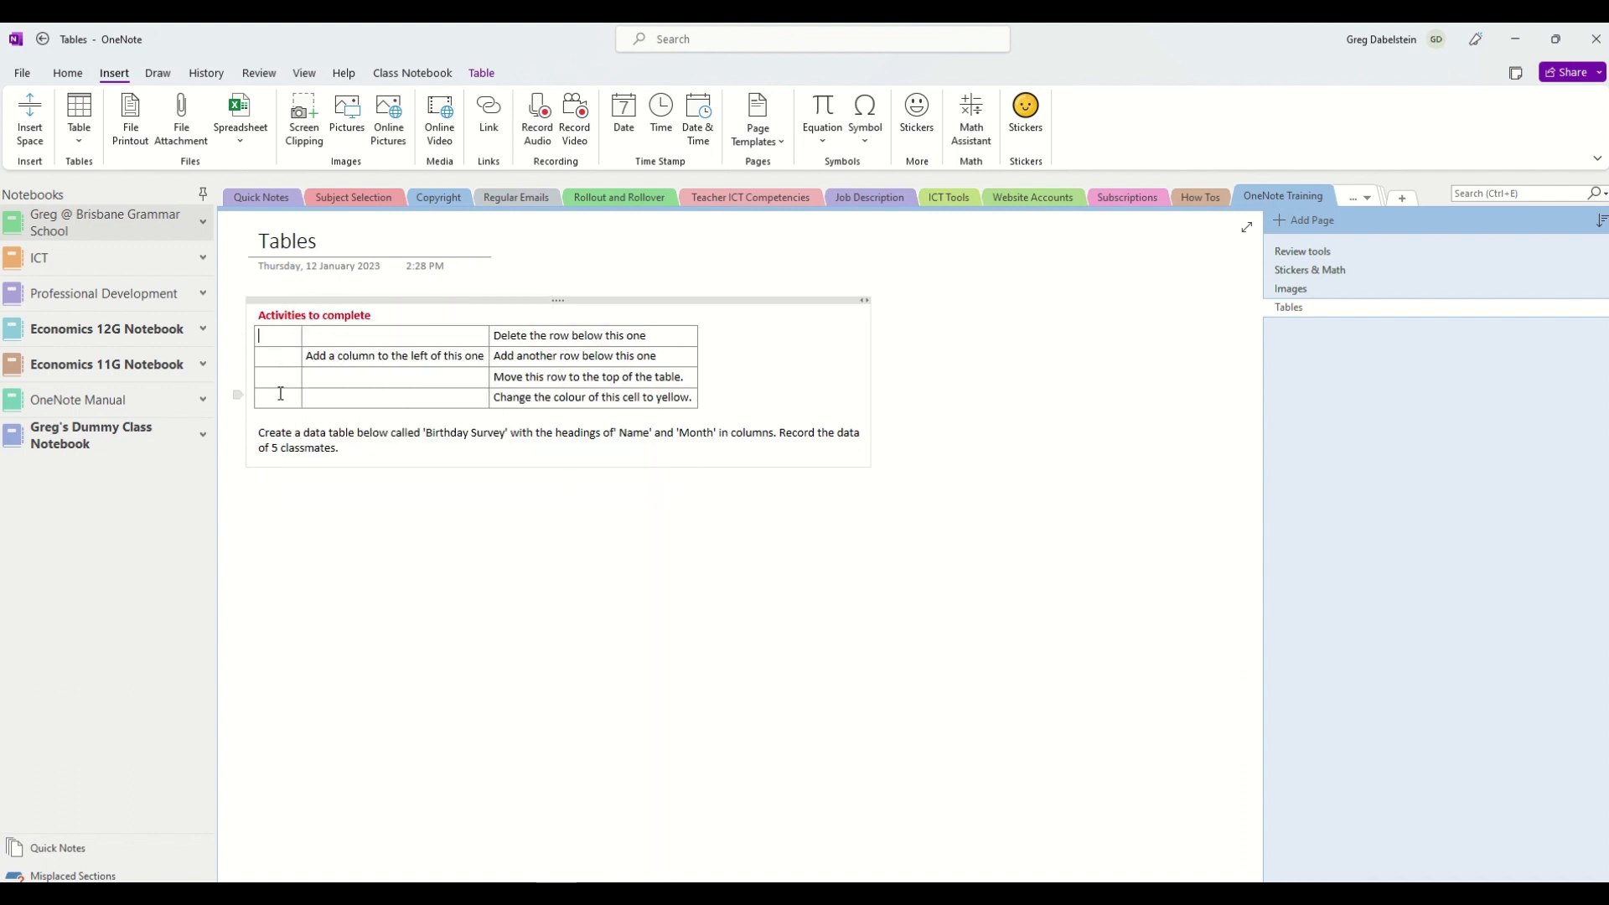
Step: Insert a row below "Add another row below this one" and move the "Move this row" row to the top of the table
{"action": "right_click", "coordinate": [537, 358]}
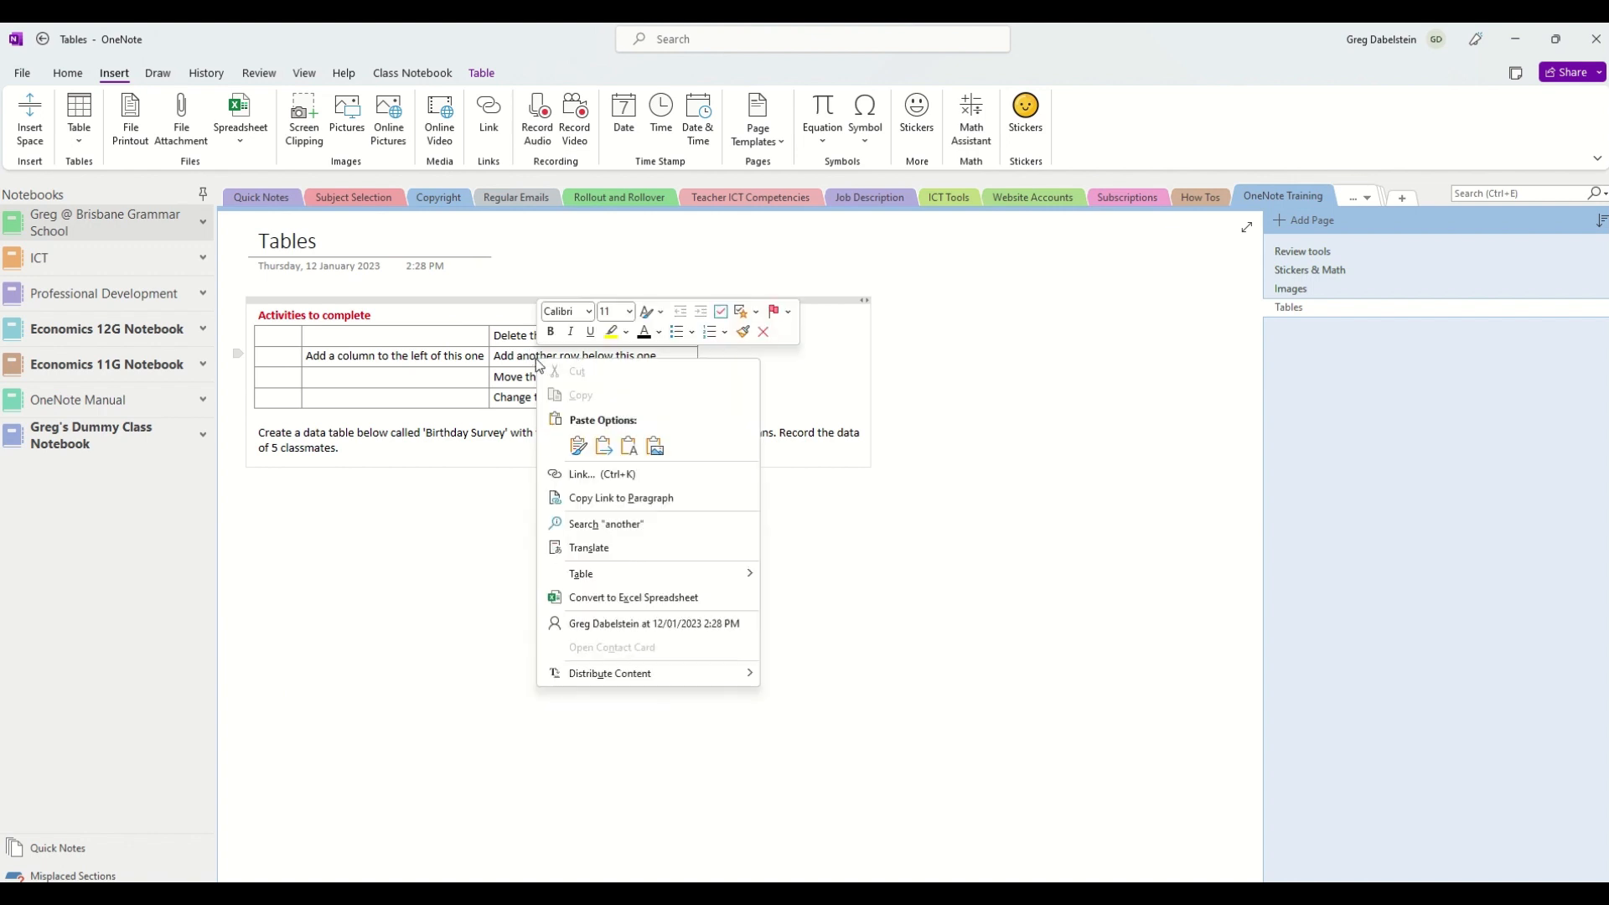
{"action": "mouse_move", "coordinate": [594, 578]}
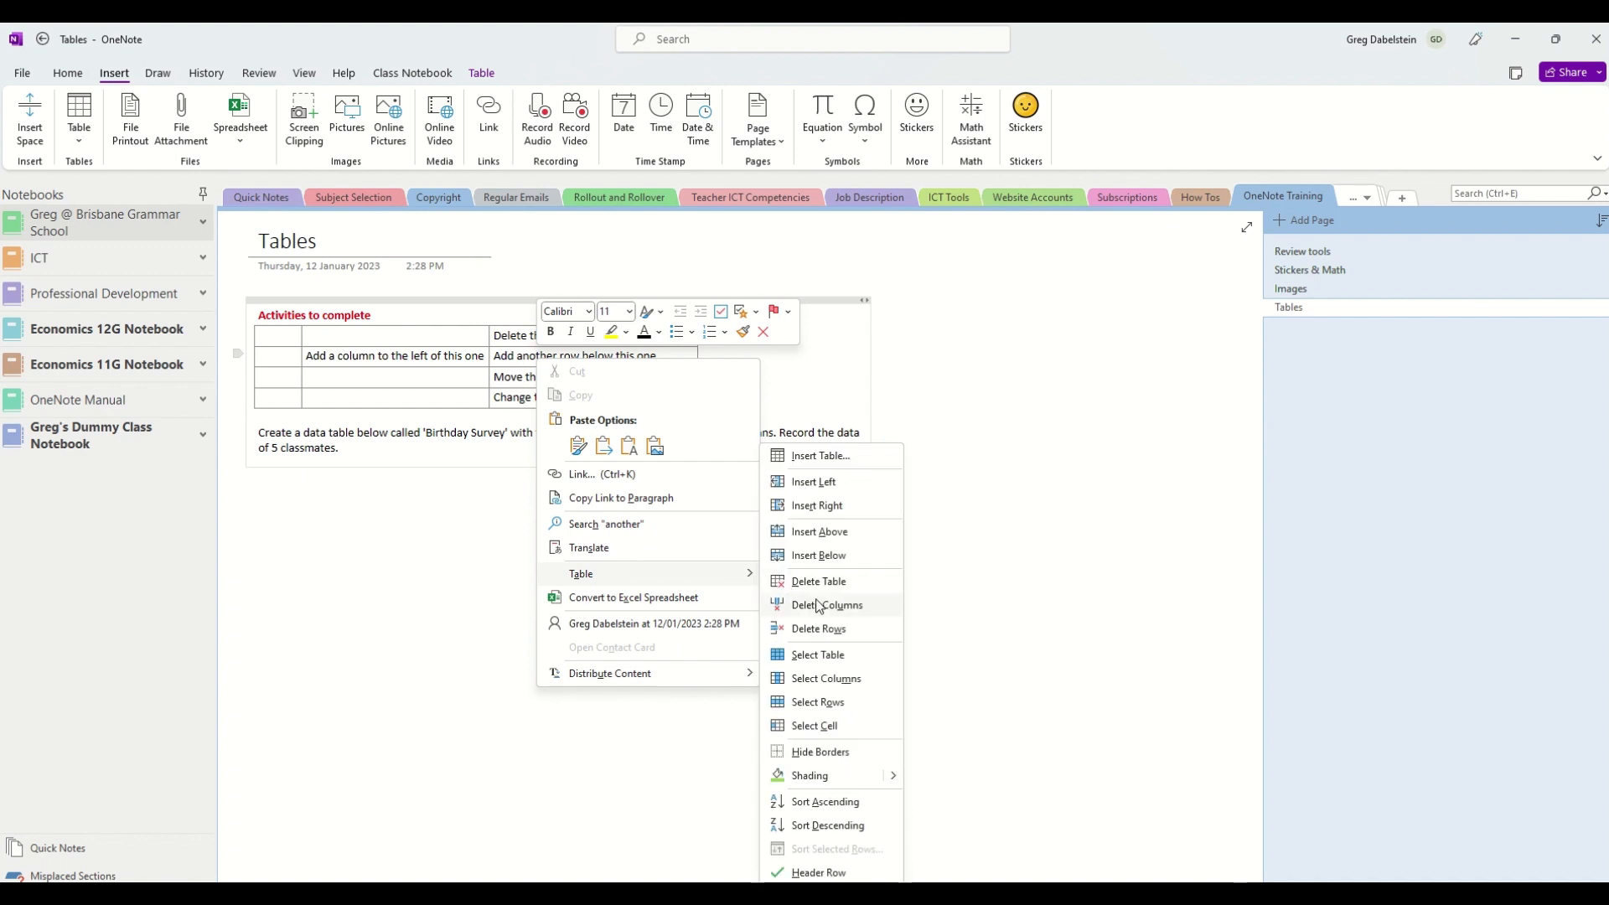
{"action": "left_click", "coordinate": [830, 559]}
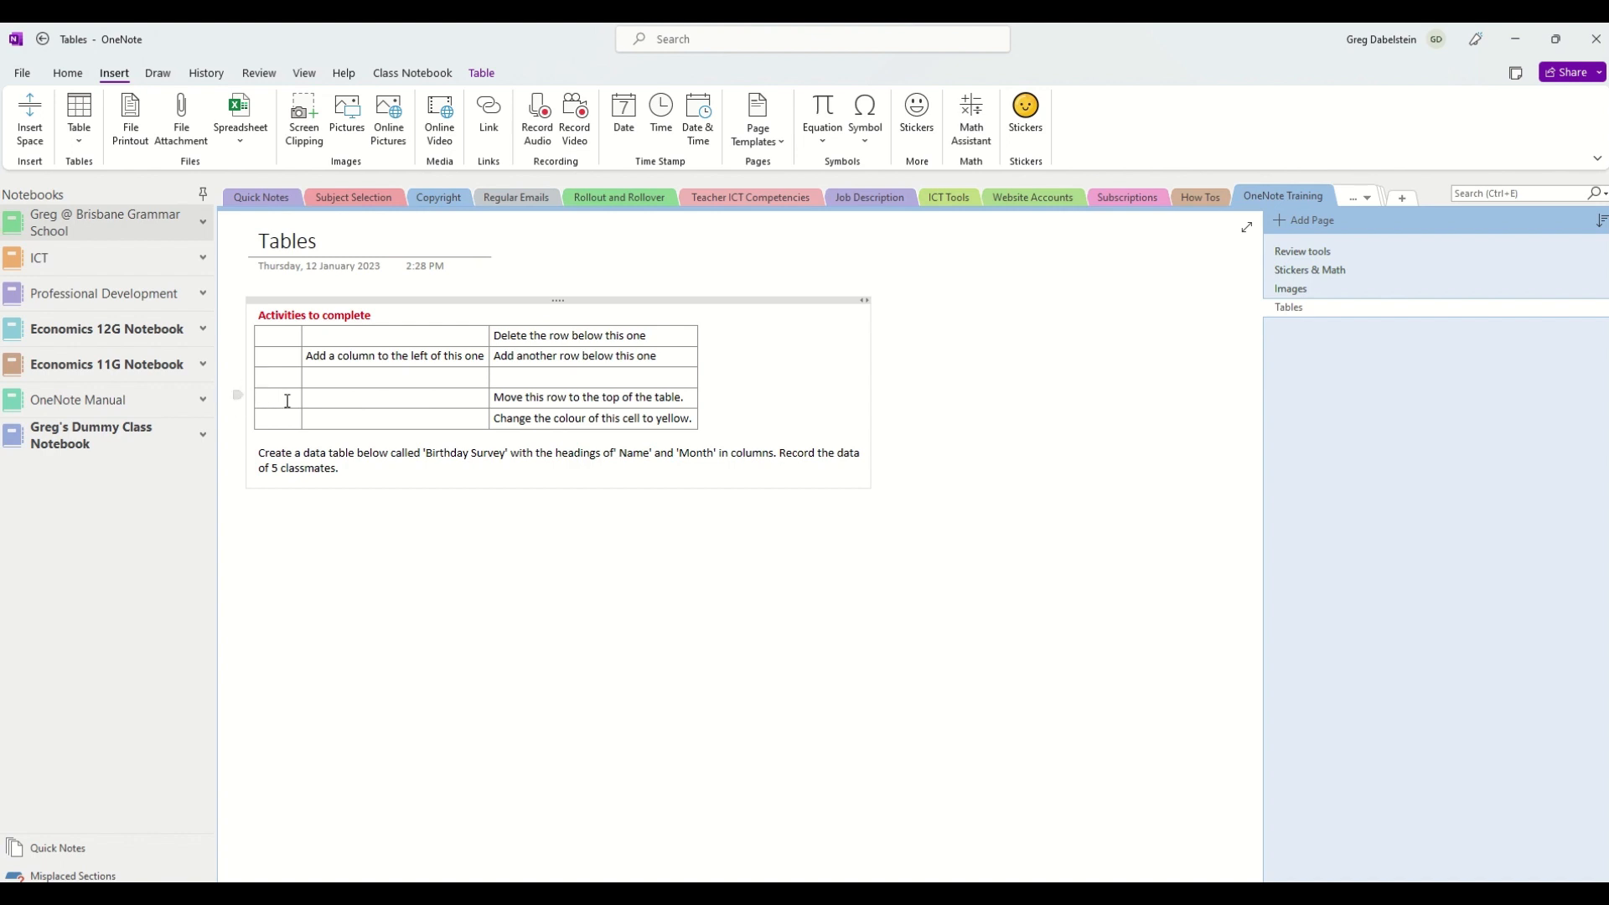
{"action": "left_click", "coordinate": [235, 397]}
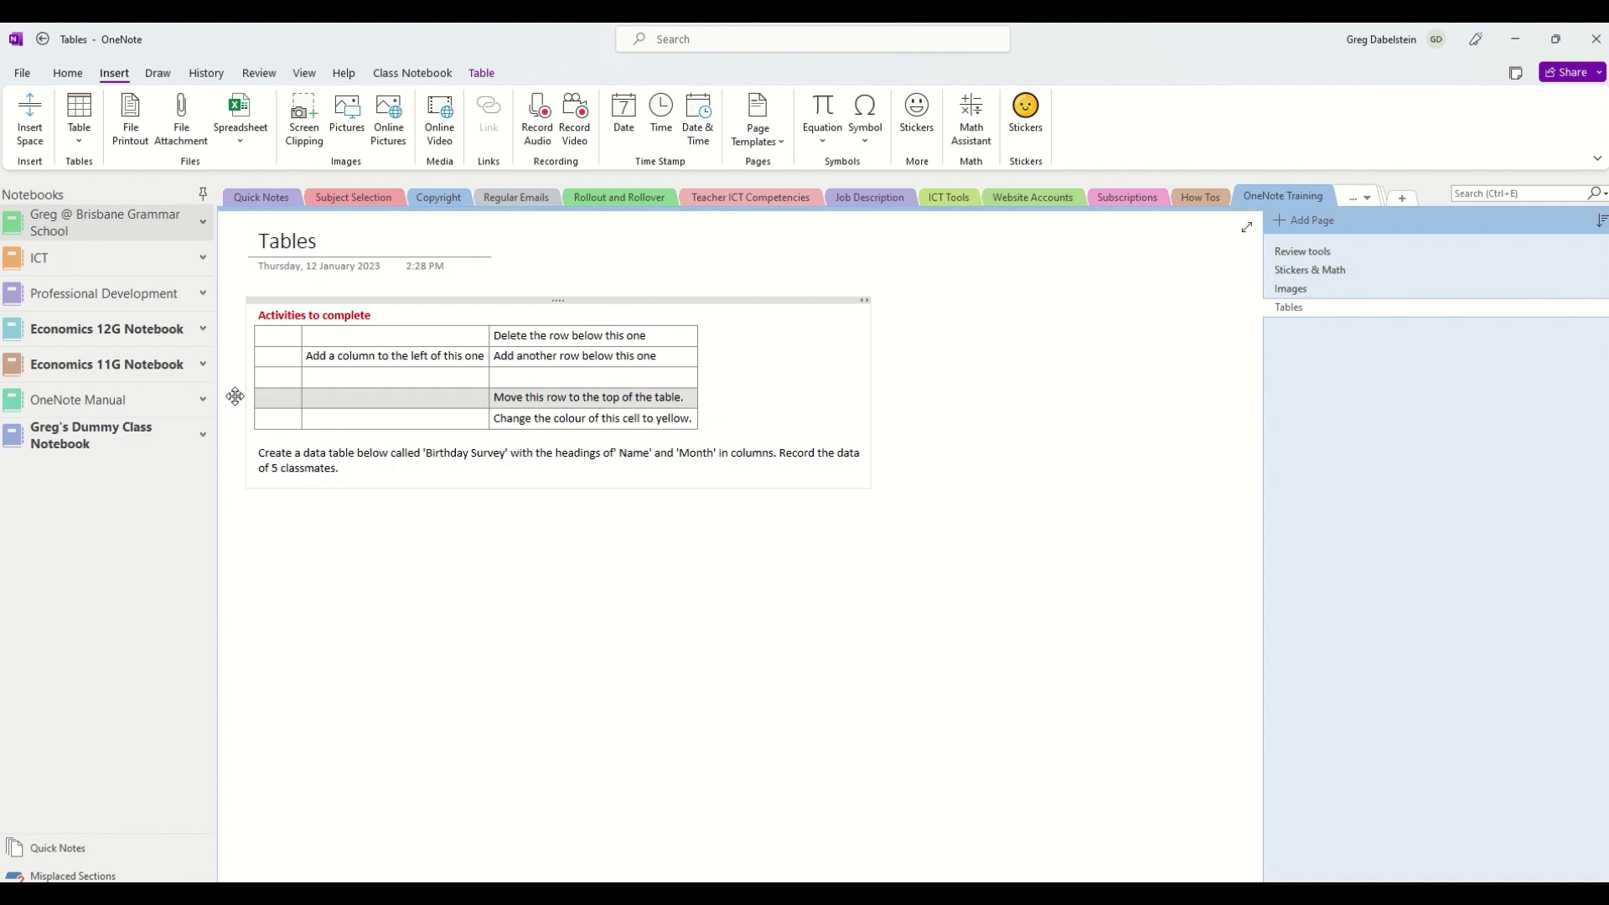
{"action": "left_click_drag", "start_coordinate": [235, 396], "coordinate": [256, 324]}
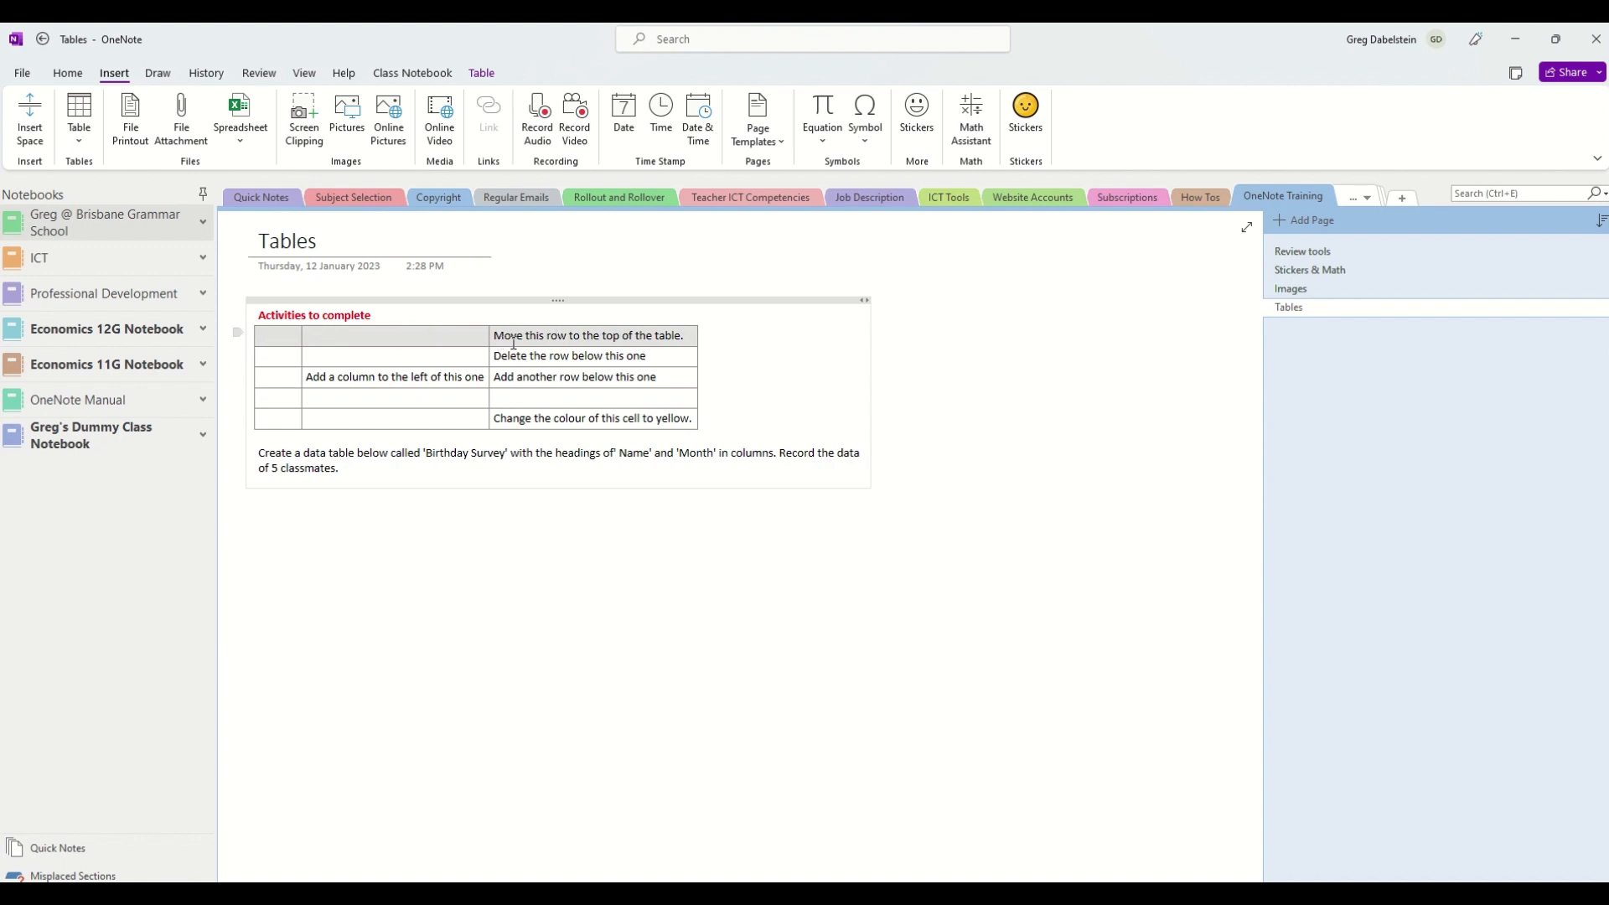
Step: Shade the "Change the colour of this cell to yellow." cell with standard yellow
{"action": "left_click", "coordinate": [575, 419]}
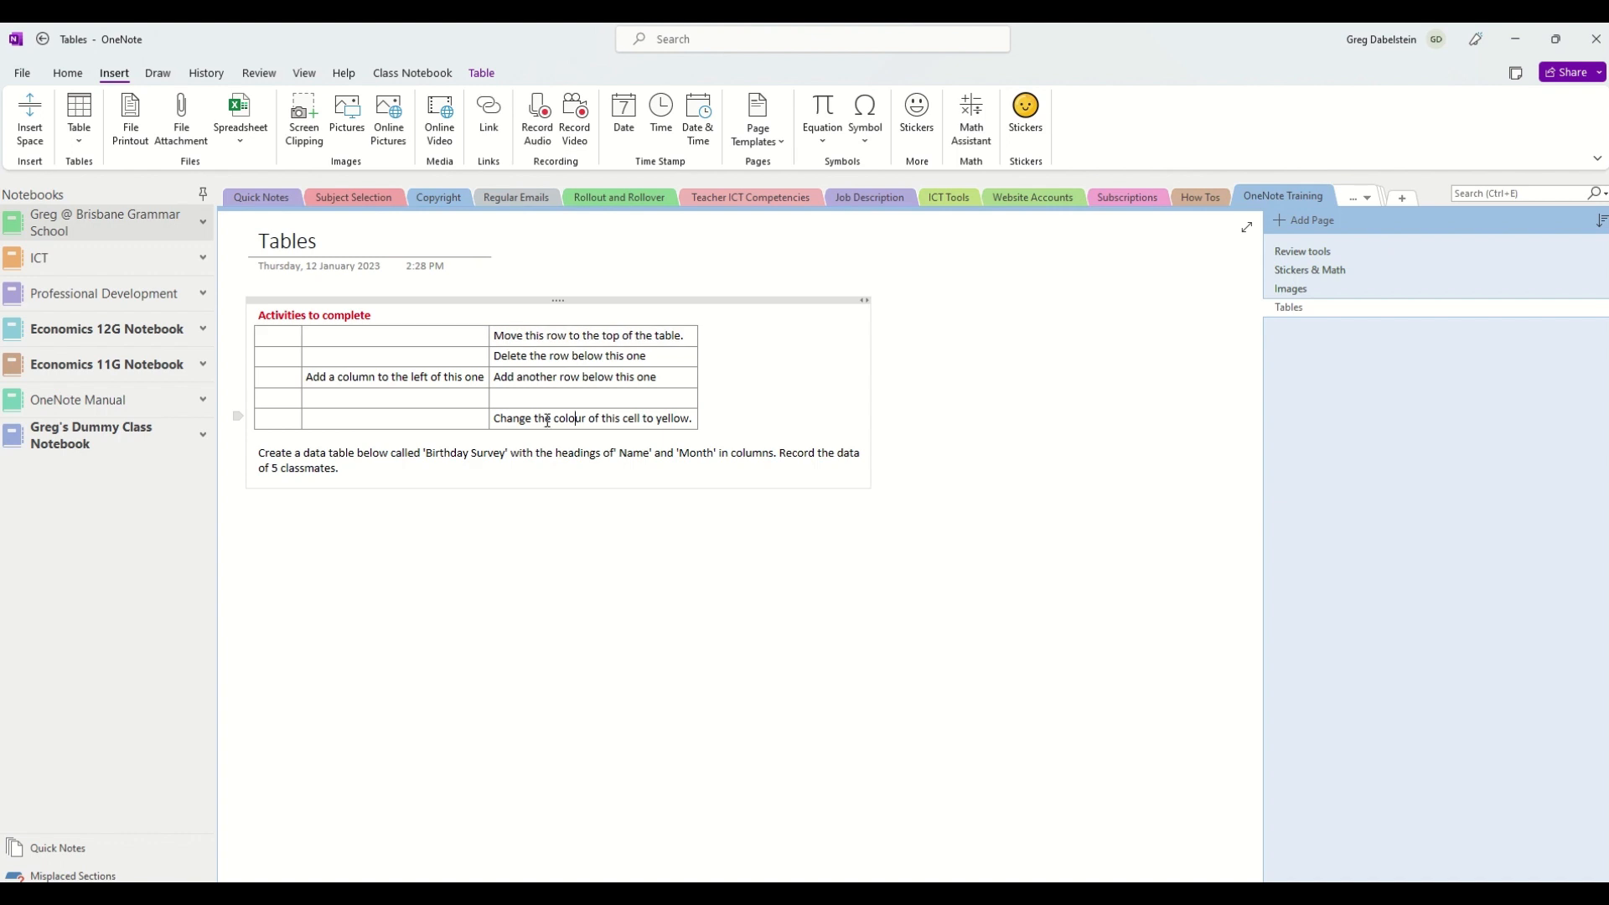
{"action": "right_click", "coordinate": [548, 421]}
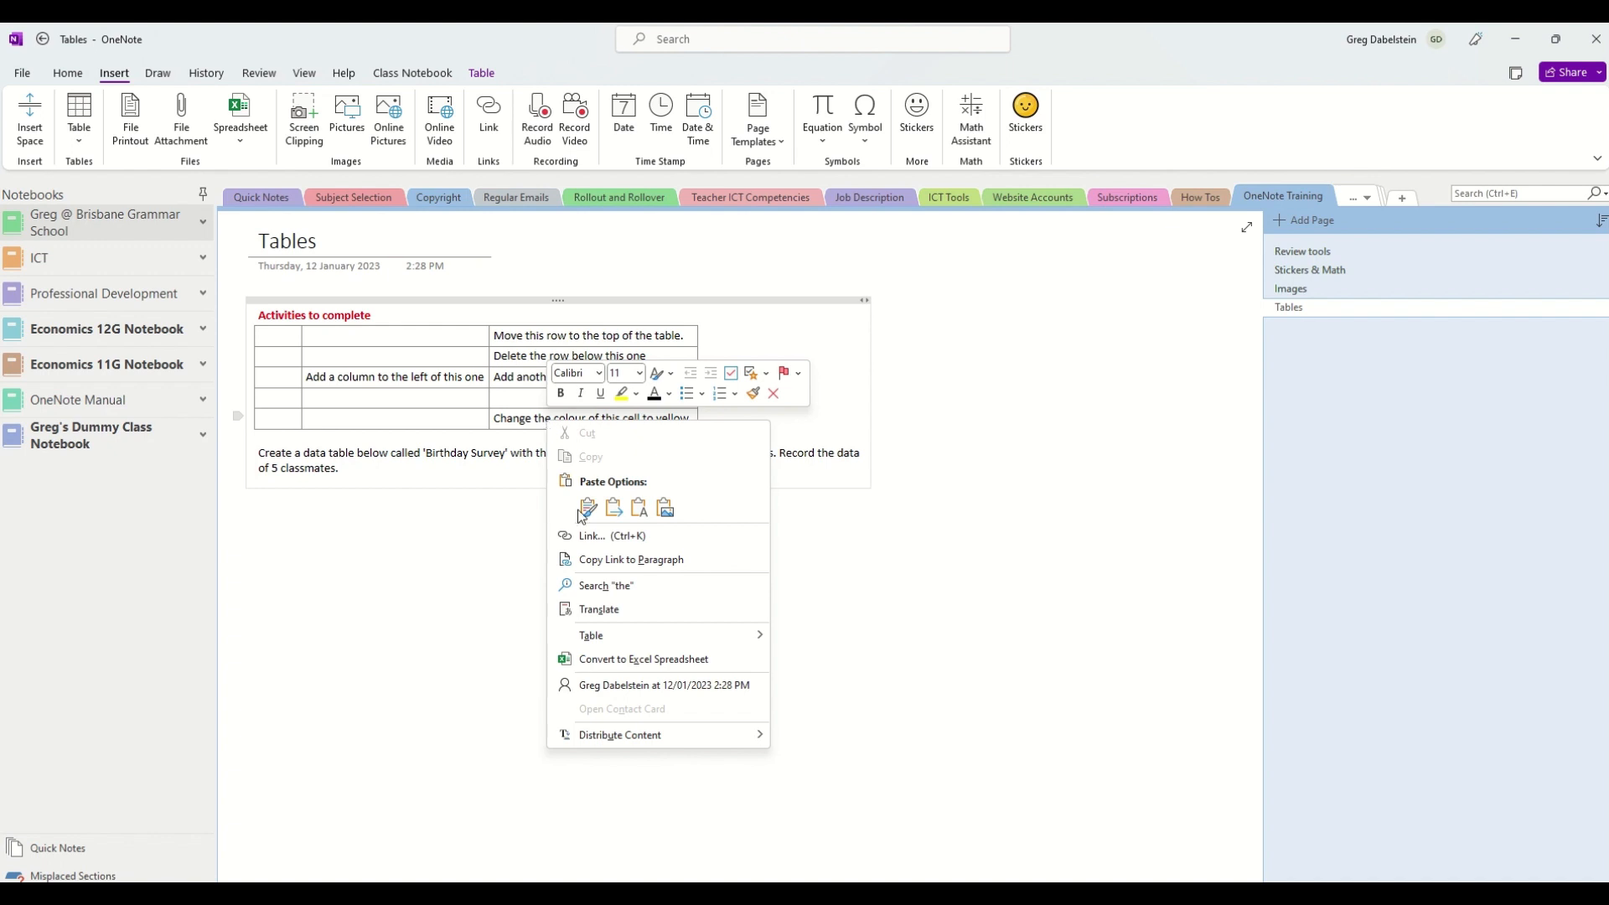
{"action": "mouse_move", "coordinate": [624, 637]}
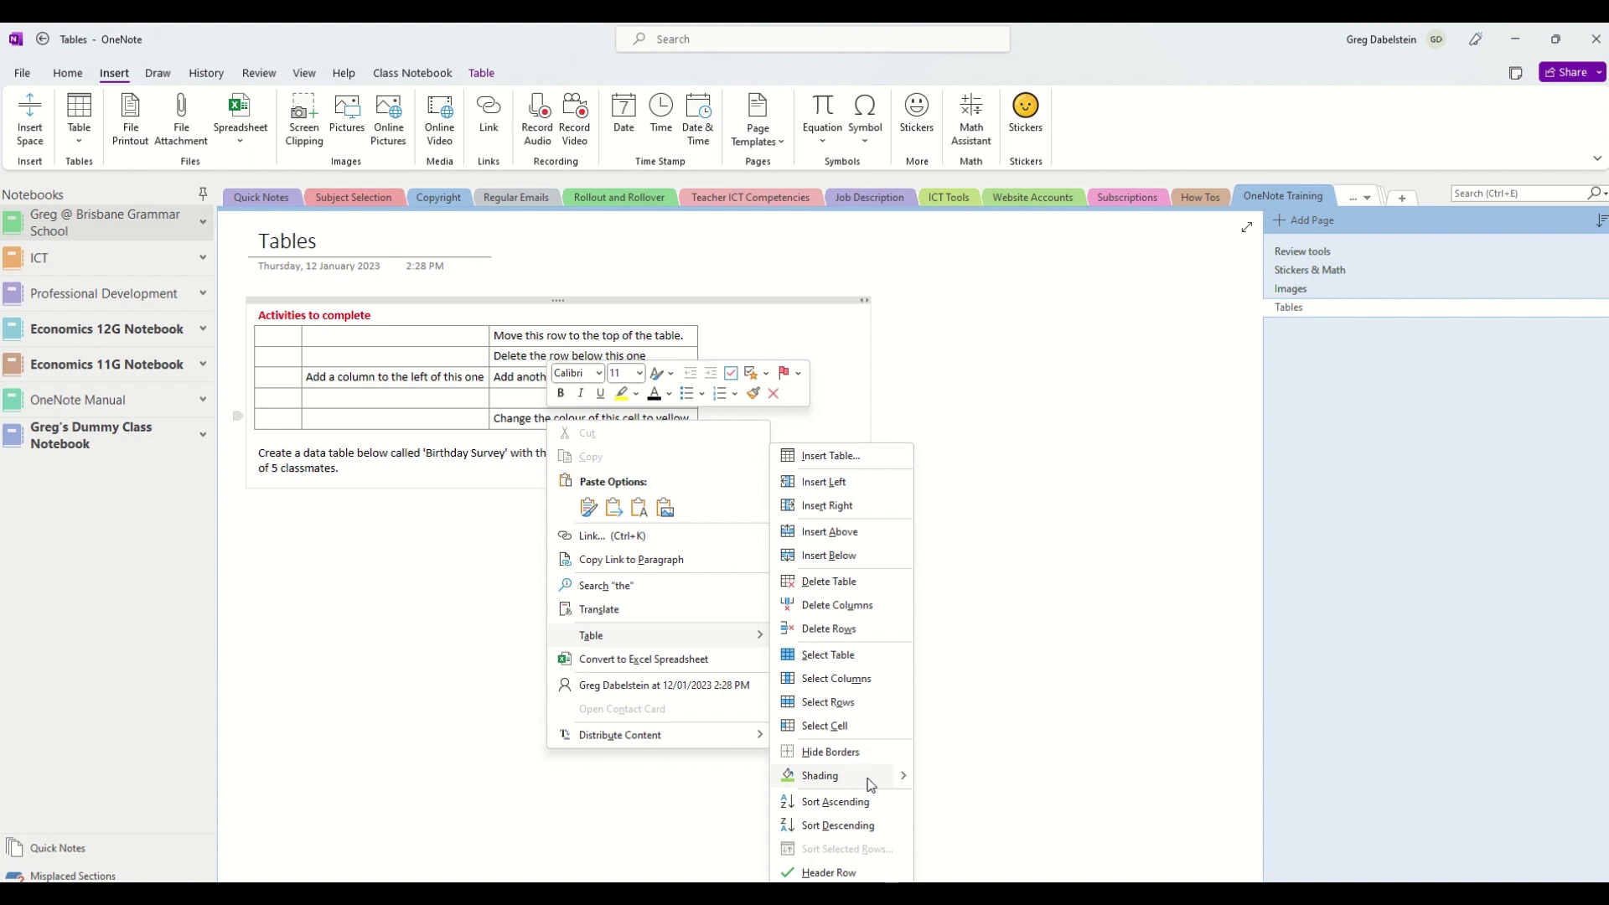
{"action": "mouse_move", "coordinate": [907, 778]}
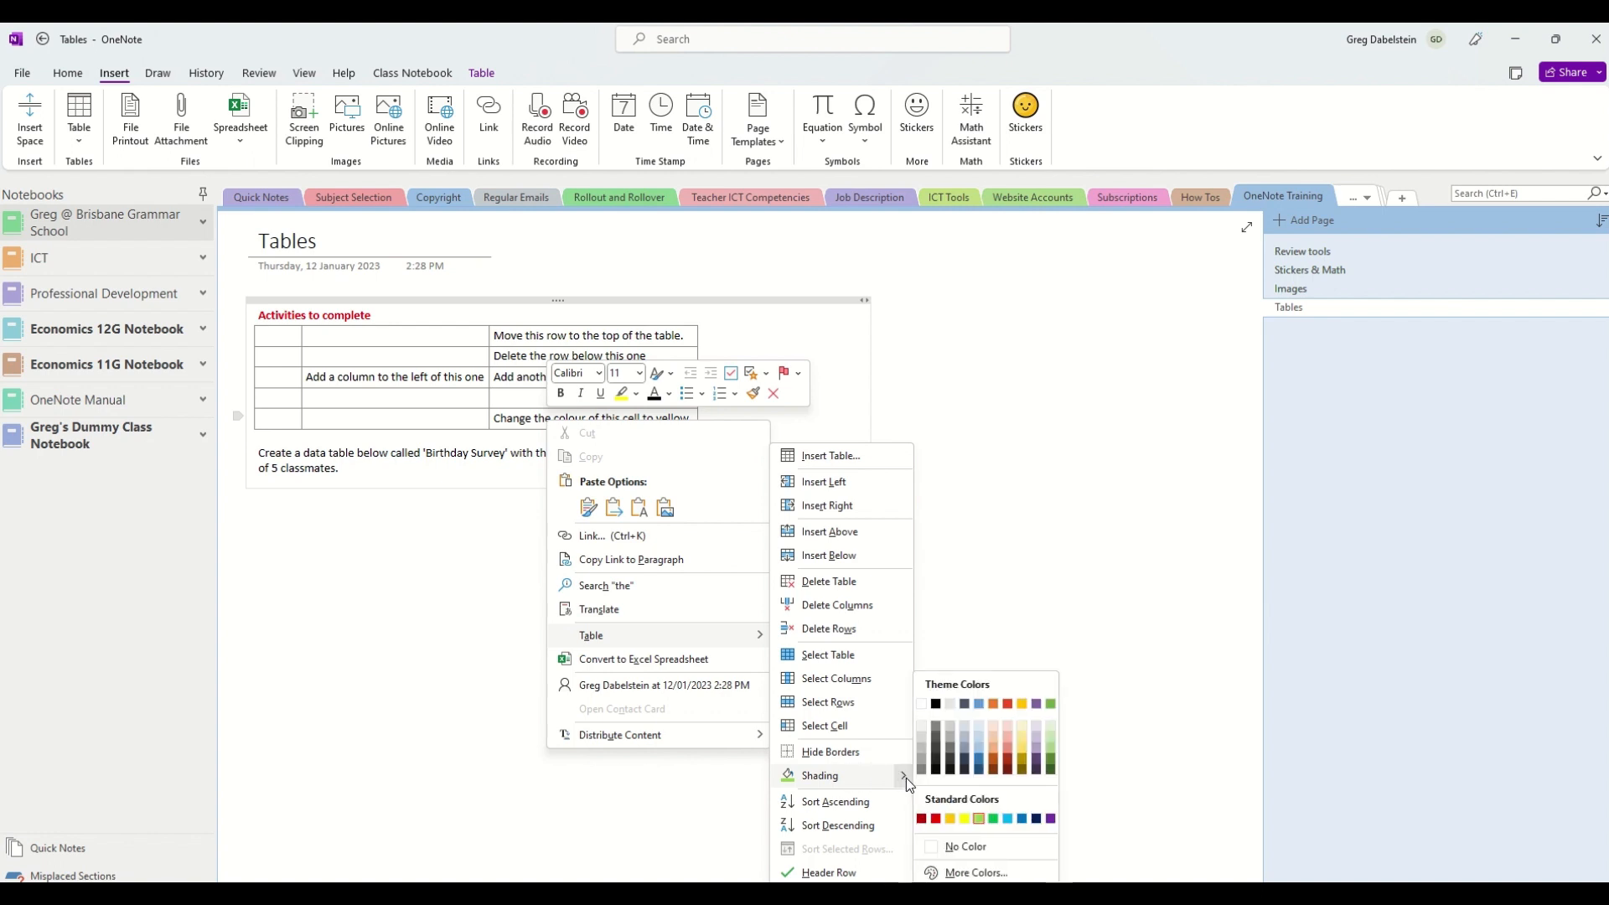
{"action": "left_click", "coordinate": [966, 818]}
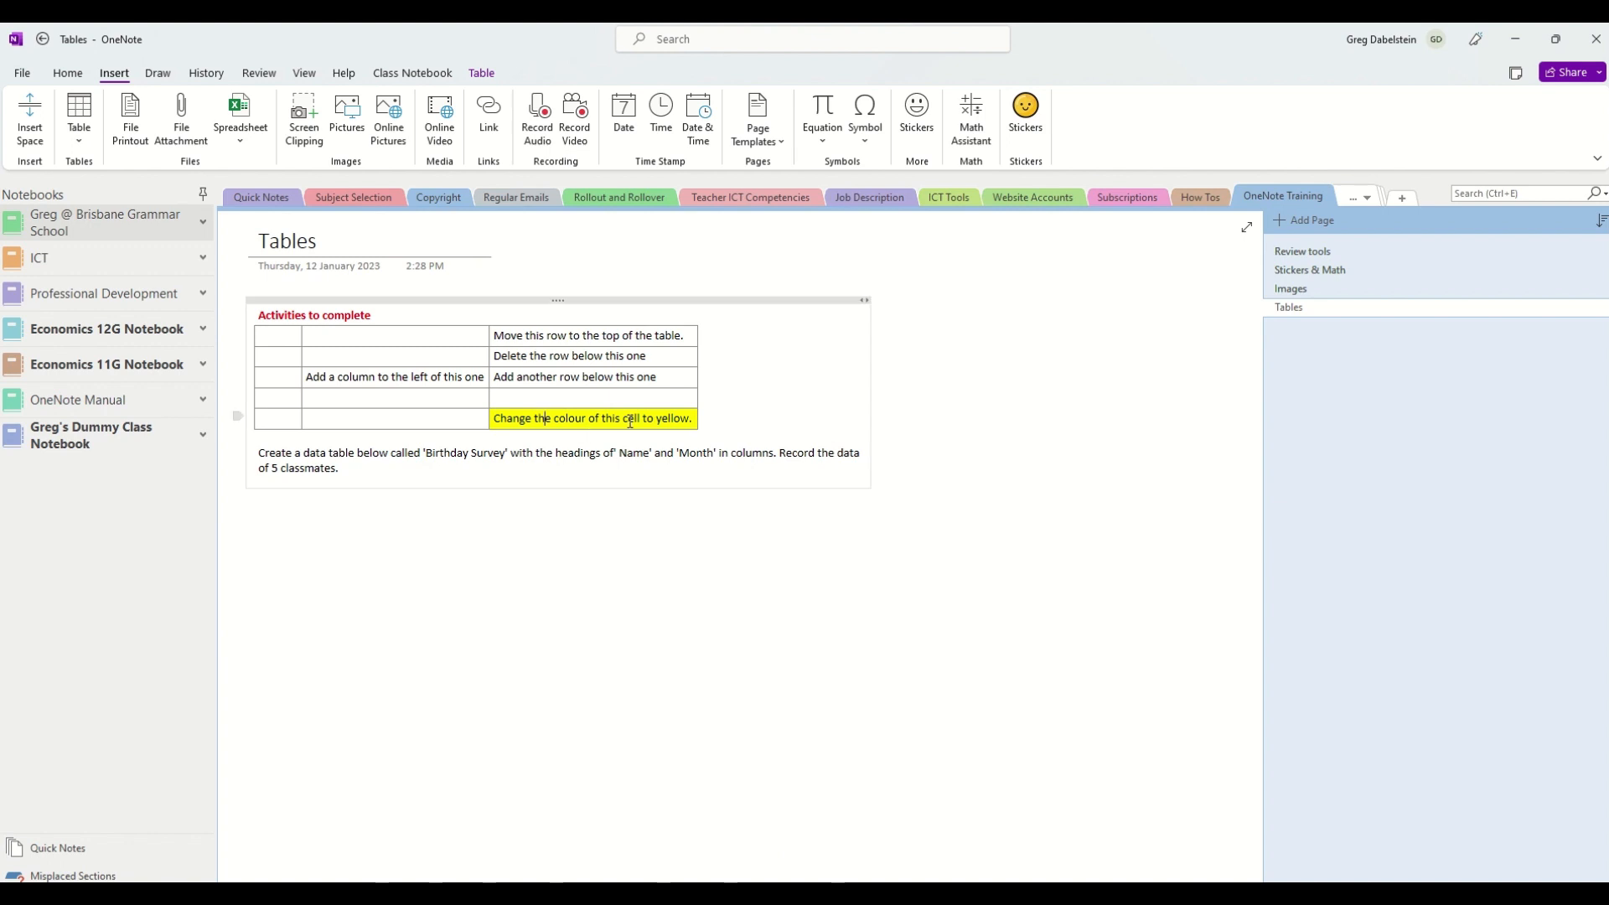
Step: Insert a table of two columns and five rows below the Birthday Survey instruction, leaving a blank line between them
{"action": "left_click", "coordinate": [469, 461]}
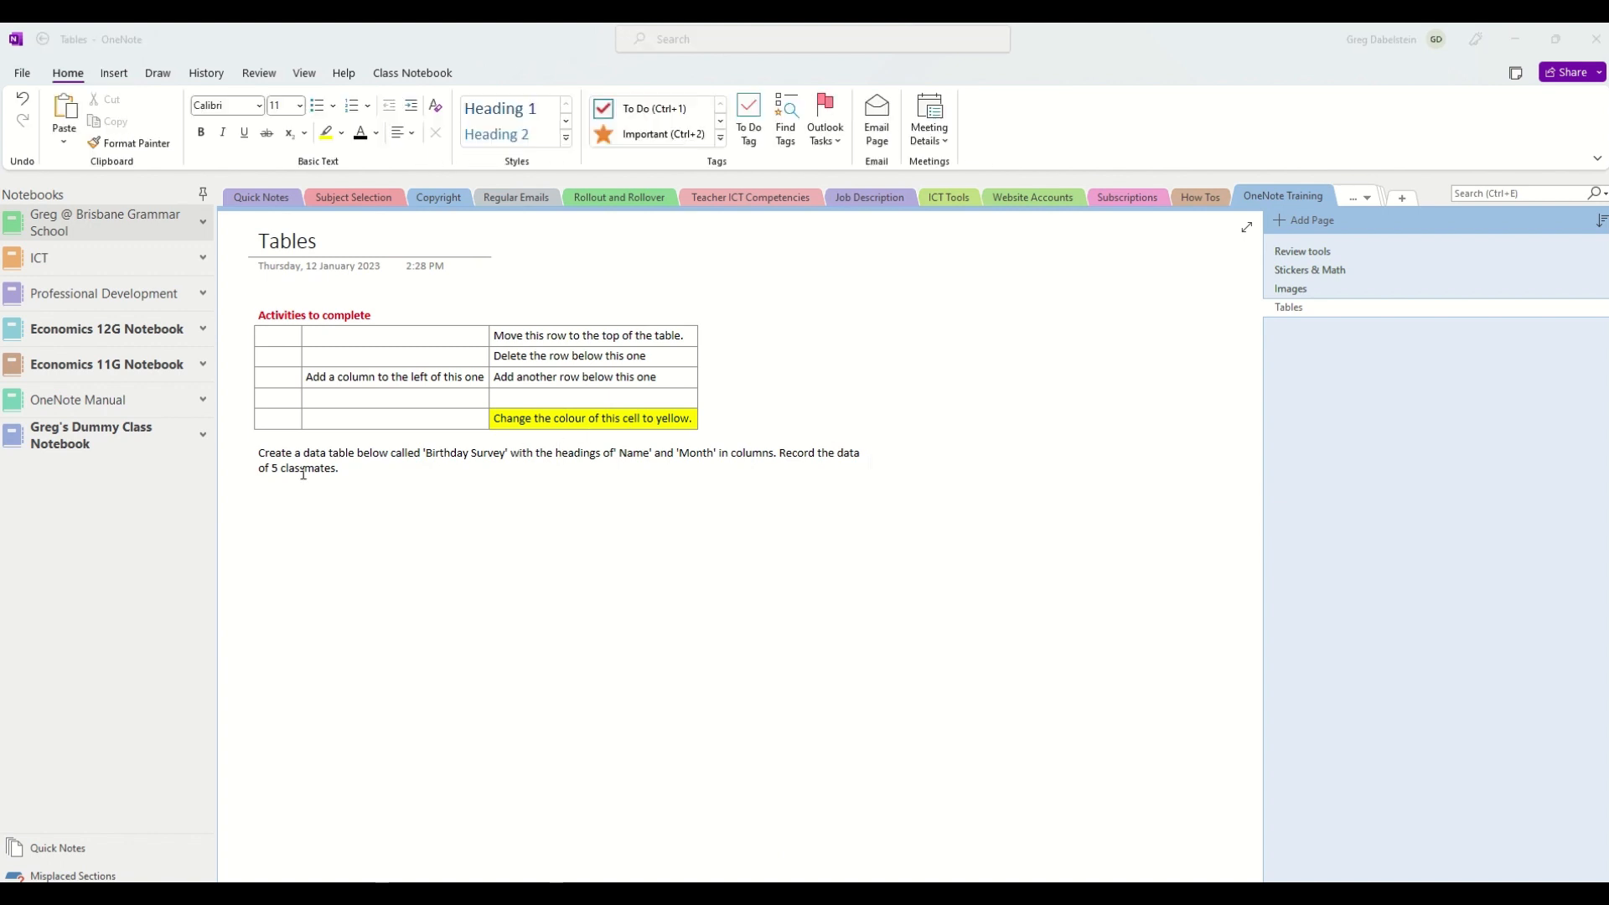
{"action": "left_click", "coordinate": [345, 468]}
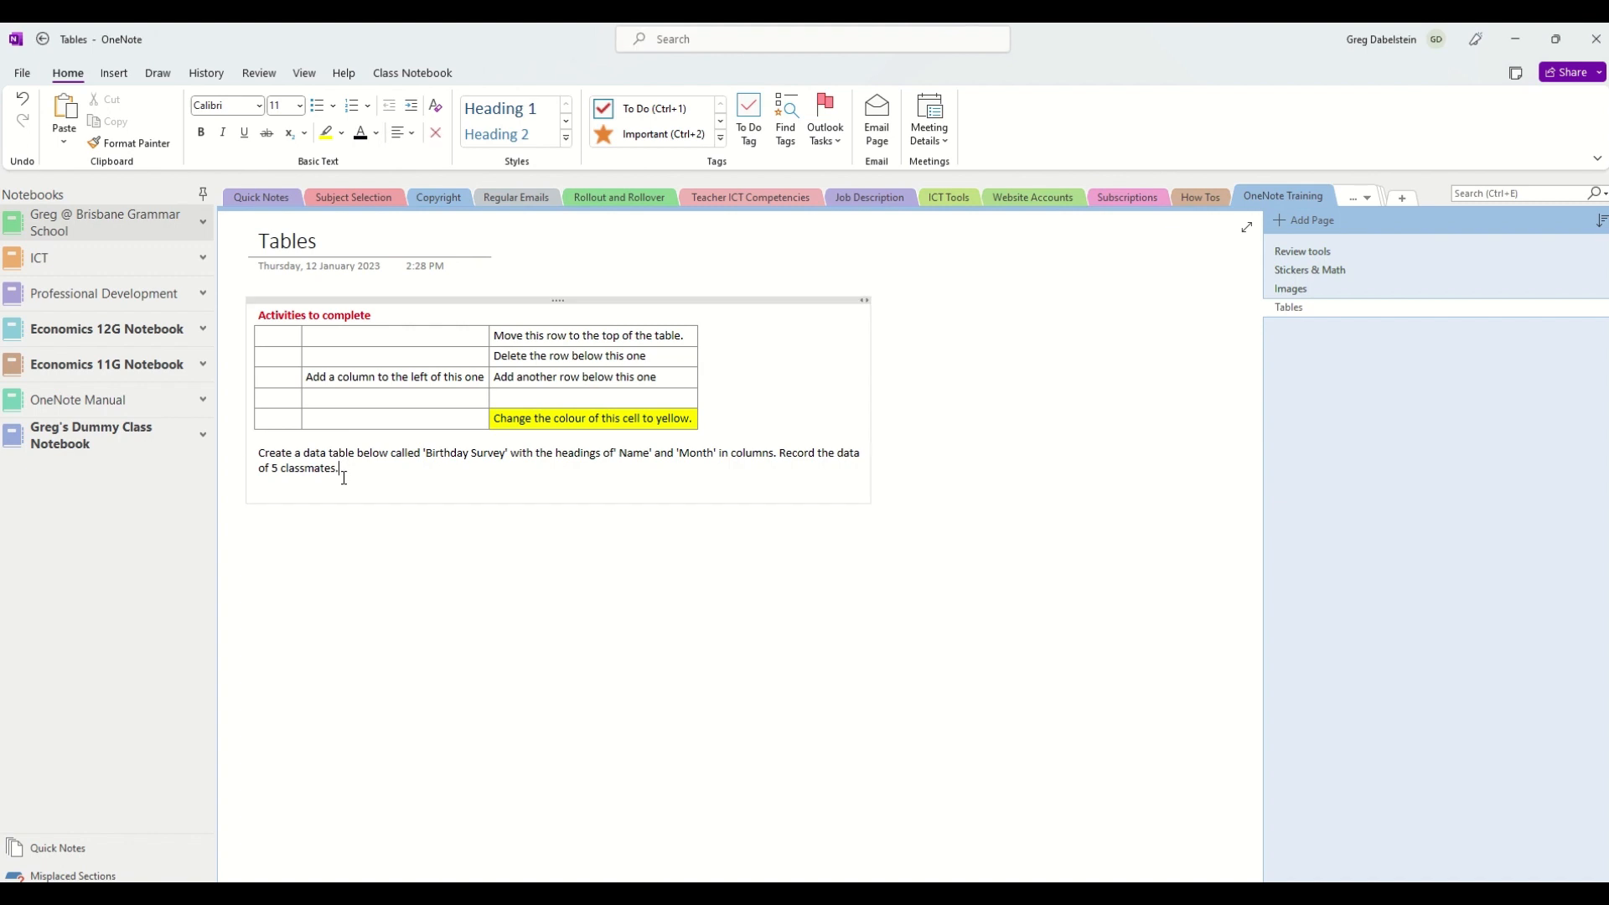
{"action": "key", "text": "Return"}
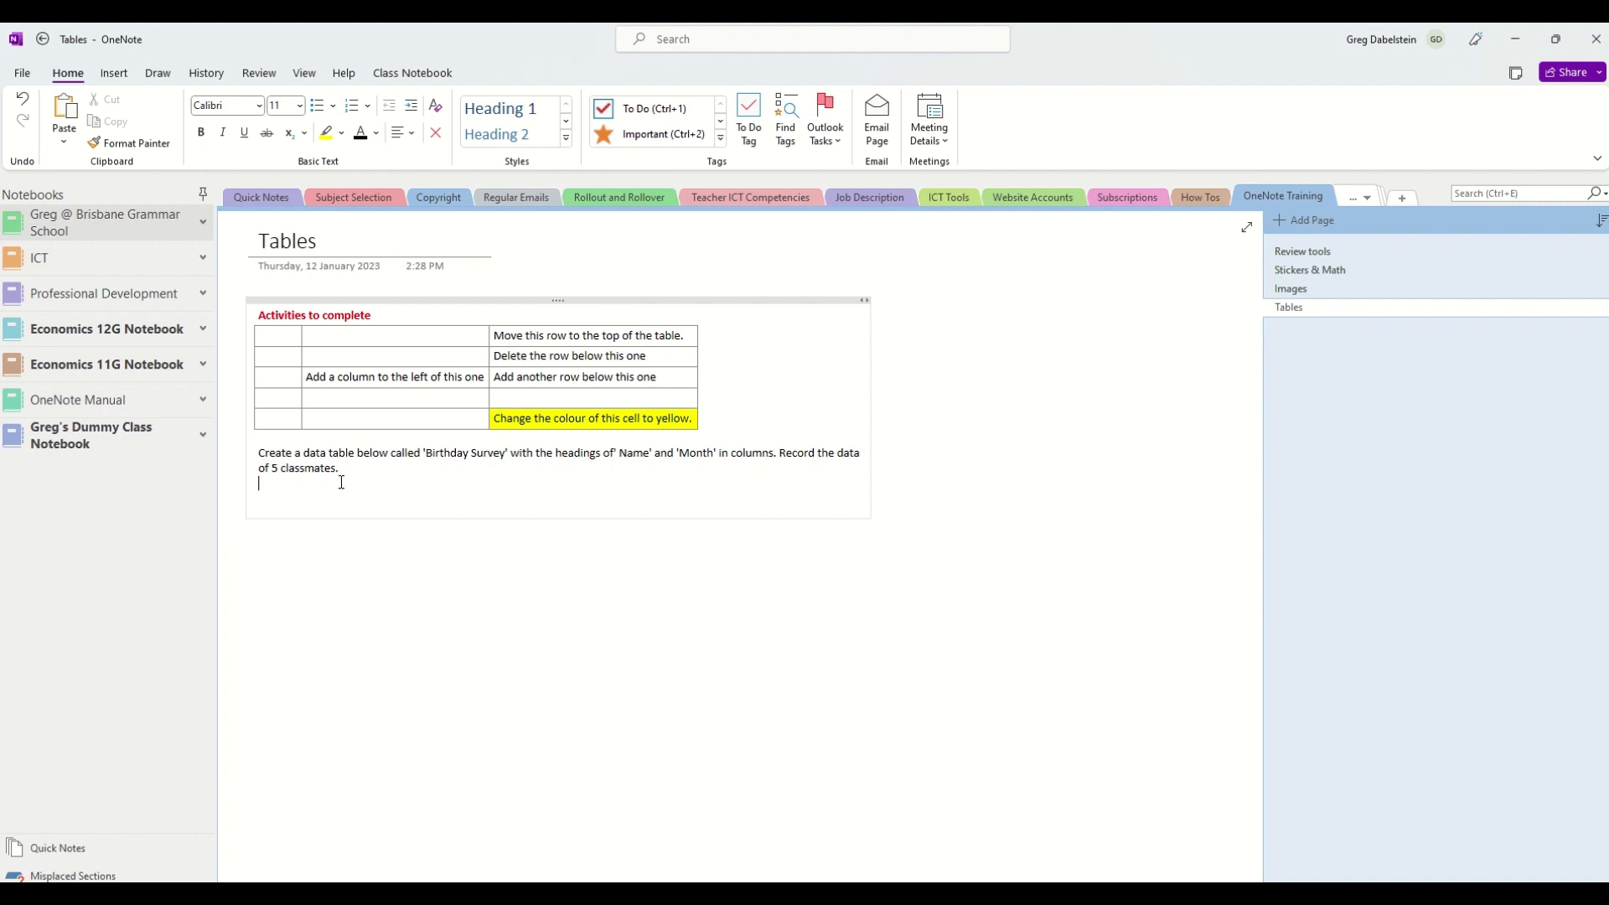
{"action": "key", "text": "Return"}
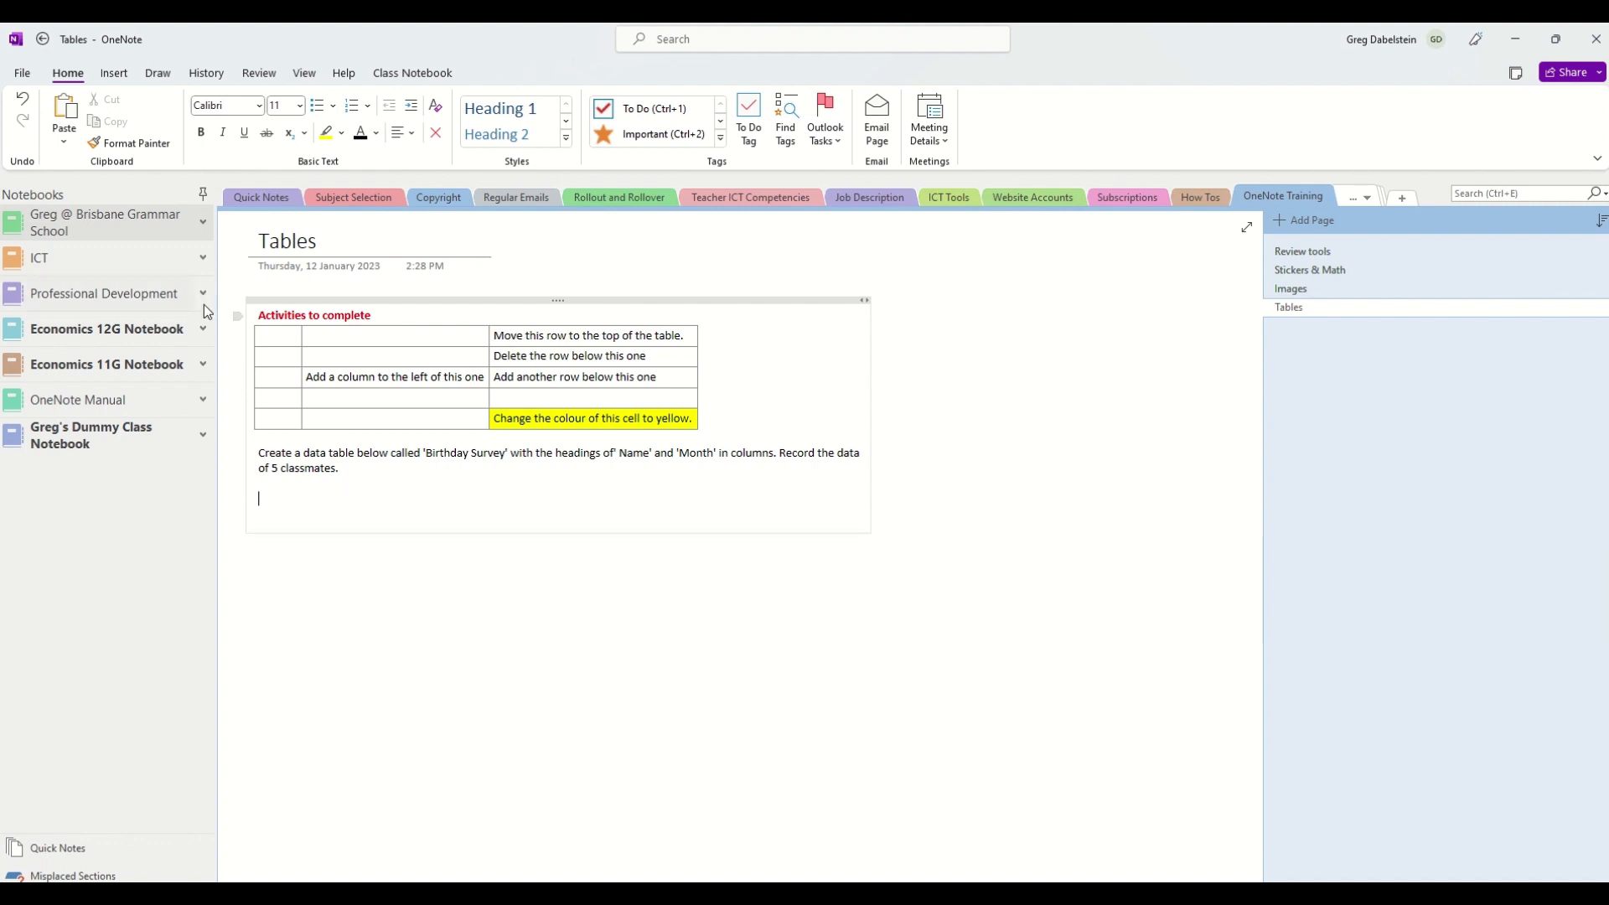
{"action": "left_click", "coordinate": [112, 74]}
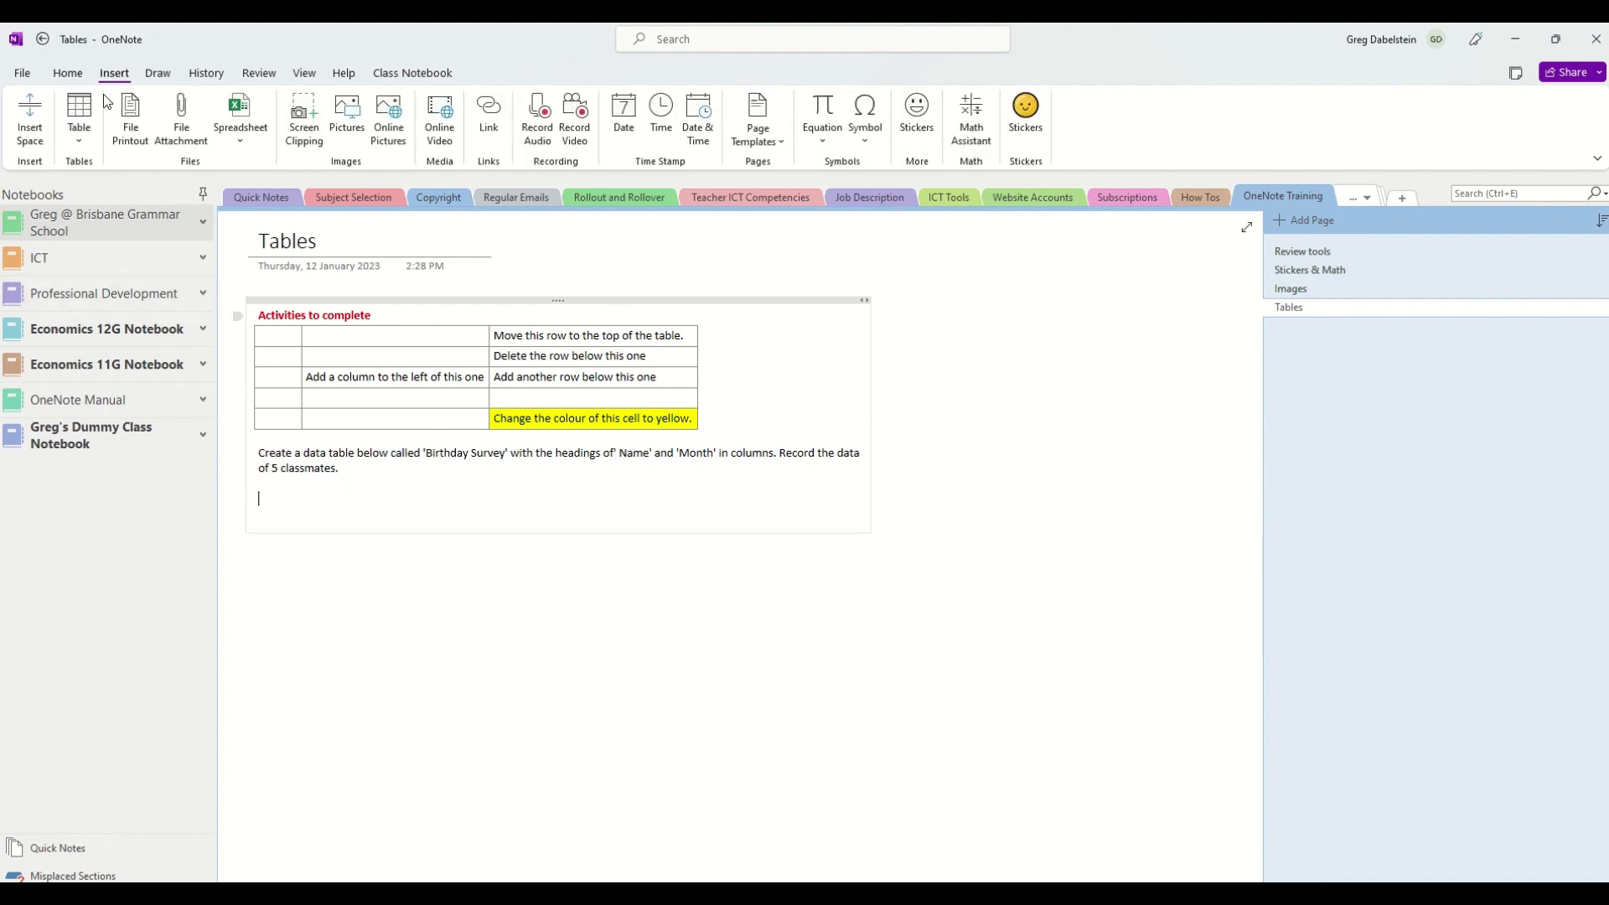
{"action": "left_click", "coordinate": [88, 142]}
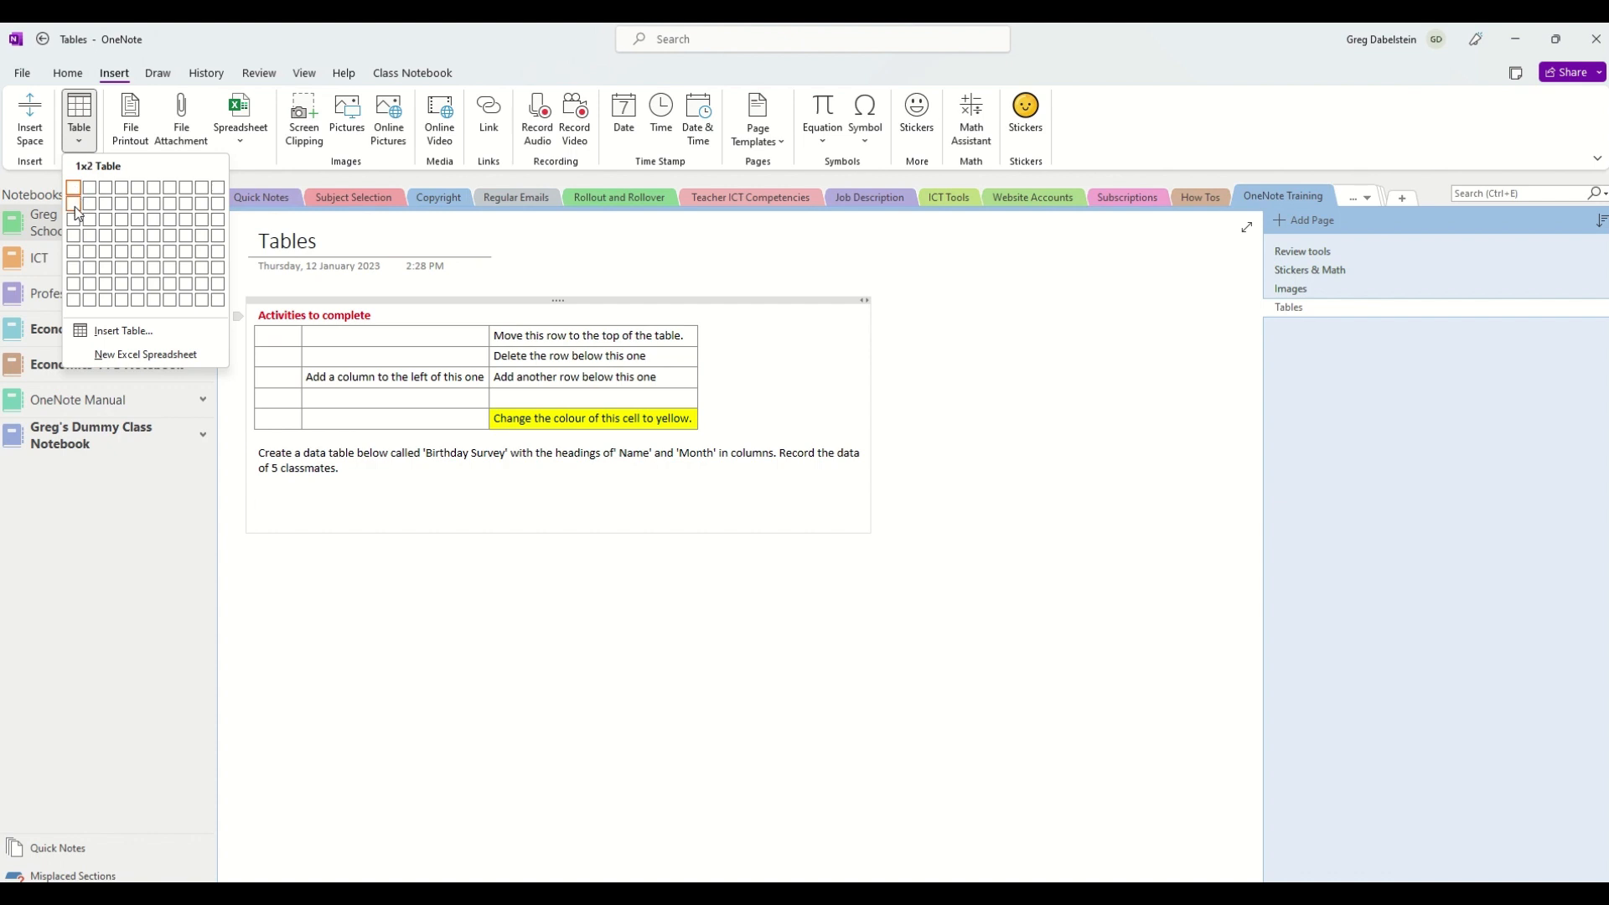
{"action": "left_click", "coordinate": [88, 252]}
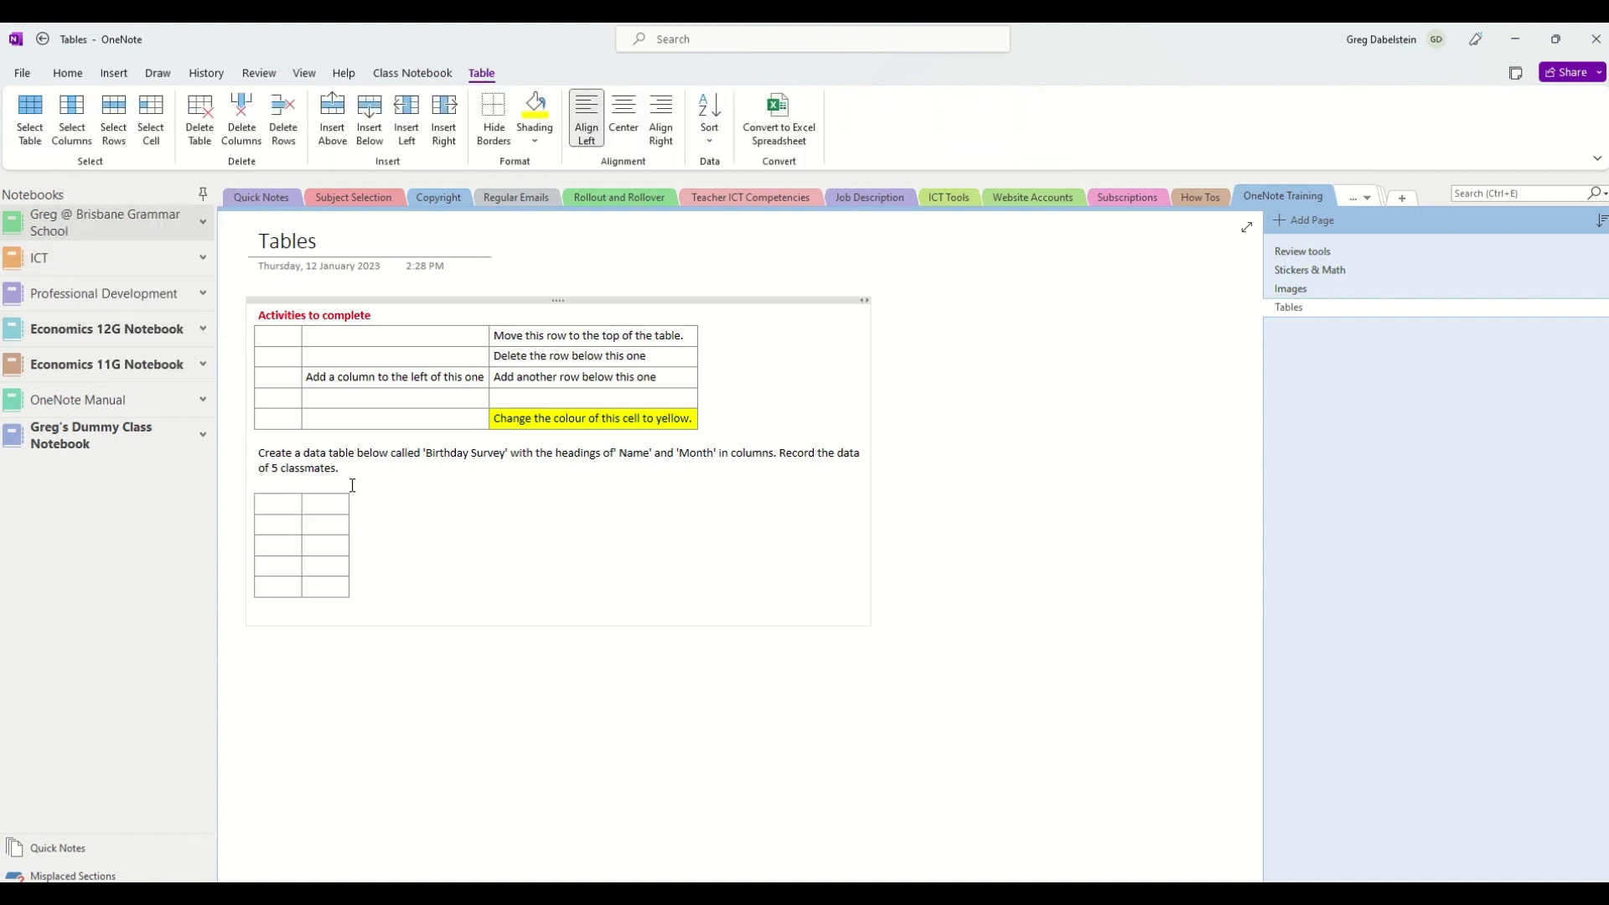
Step: Enter the column headings "Name" and "Month" in the new table's first row and make them bold
{"action": "type", "text": "Name"}
{"action": "key", "text": "Tab"}
{"action": "type", "text": "Month"}
{"action": "key", "text": "shift+Left"}
{"action": "key", "text": "shift+Left"}
{"action": "key", "text": "shift+Left"}
{"action": "key", "text": "shift+Left"}
{"action": "key", "text": "shift+Left"}
{"action": "key", "text": "shift+Left"}
{"action": "key", "text": "shift+Left"}
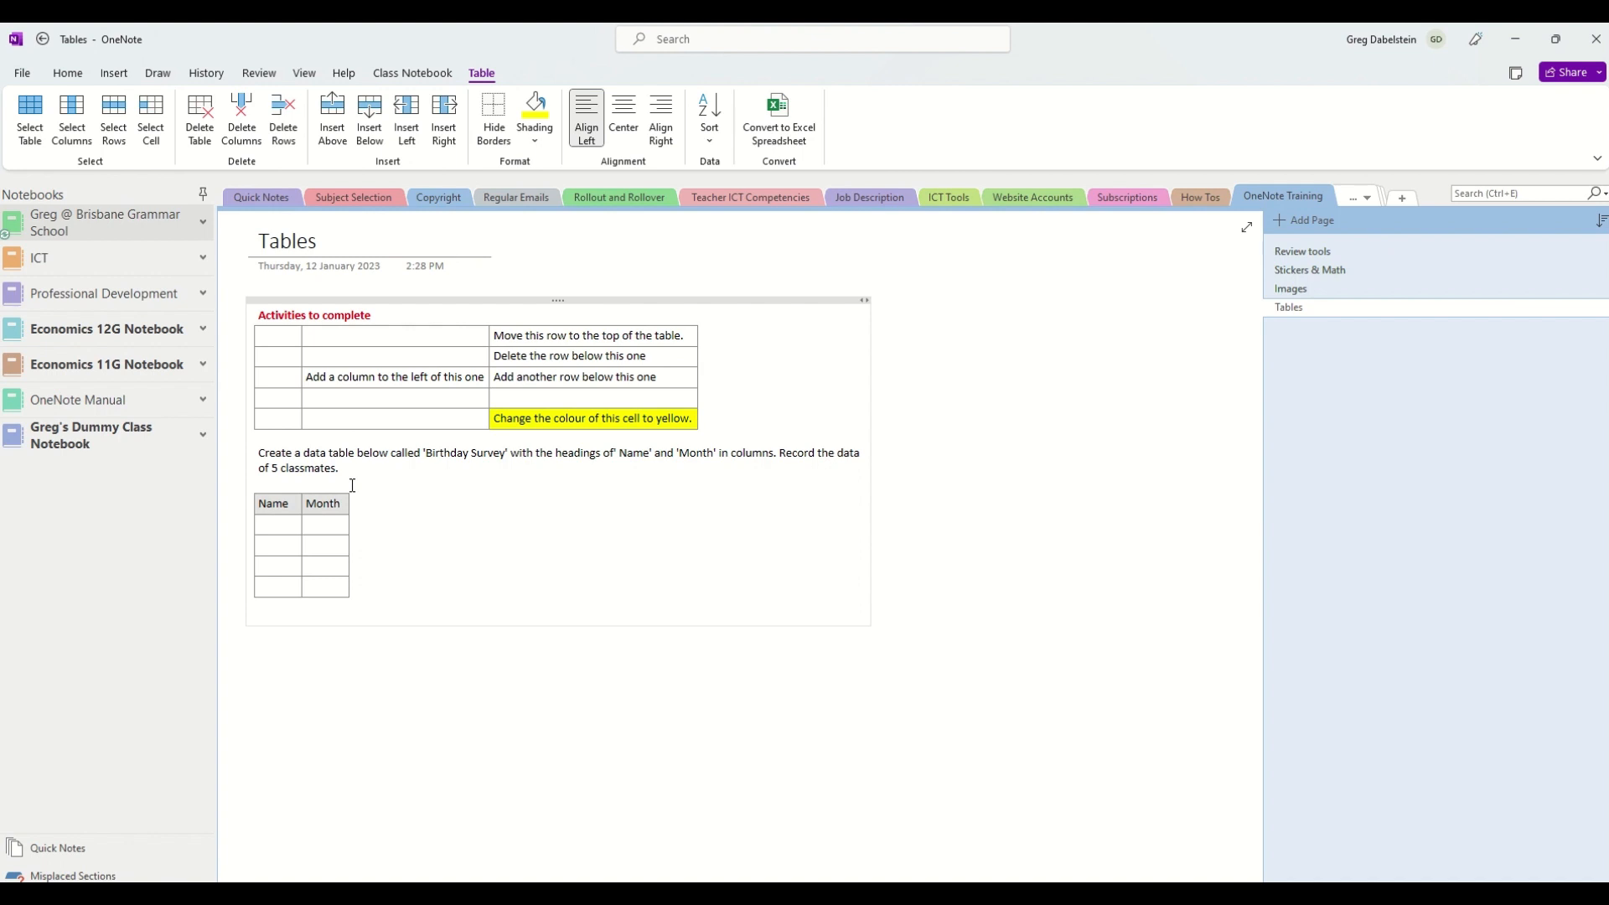
{"action": "key", "text": "ctrl+b"}
Step: Add the bold title "Birthday Survey" on its own line directly above the new table
{"action": "left_click", "coordinate": [348, 486]}
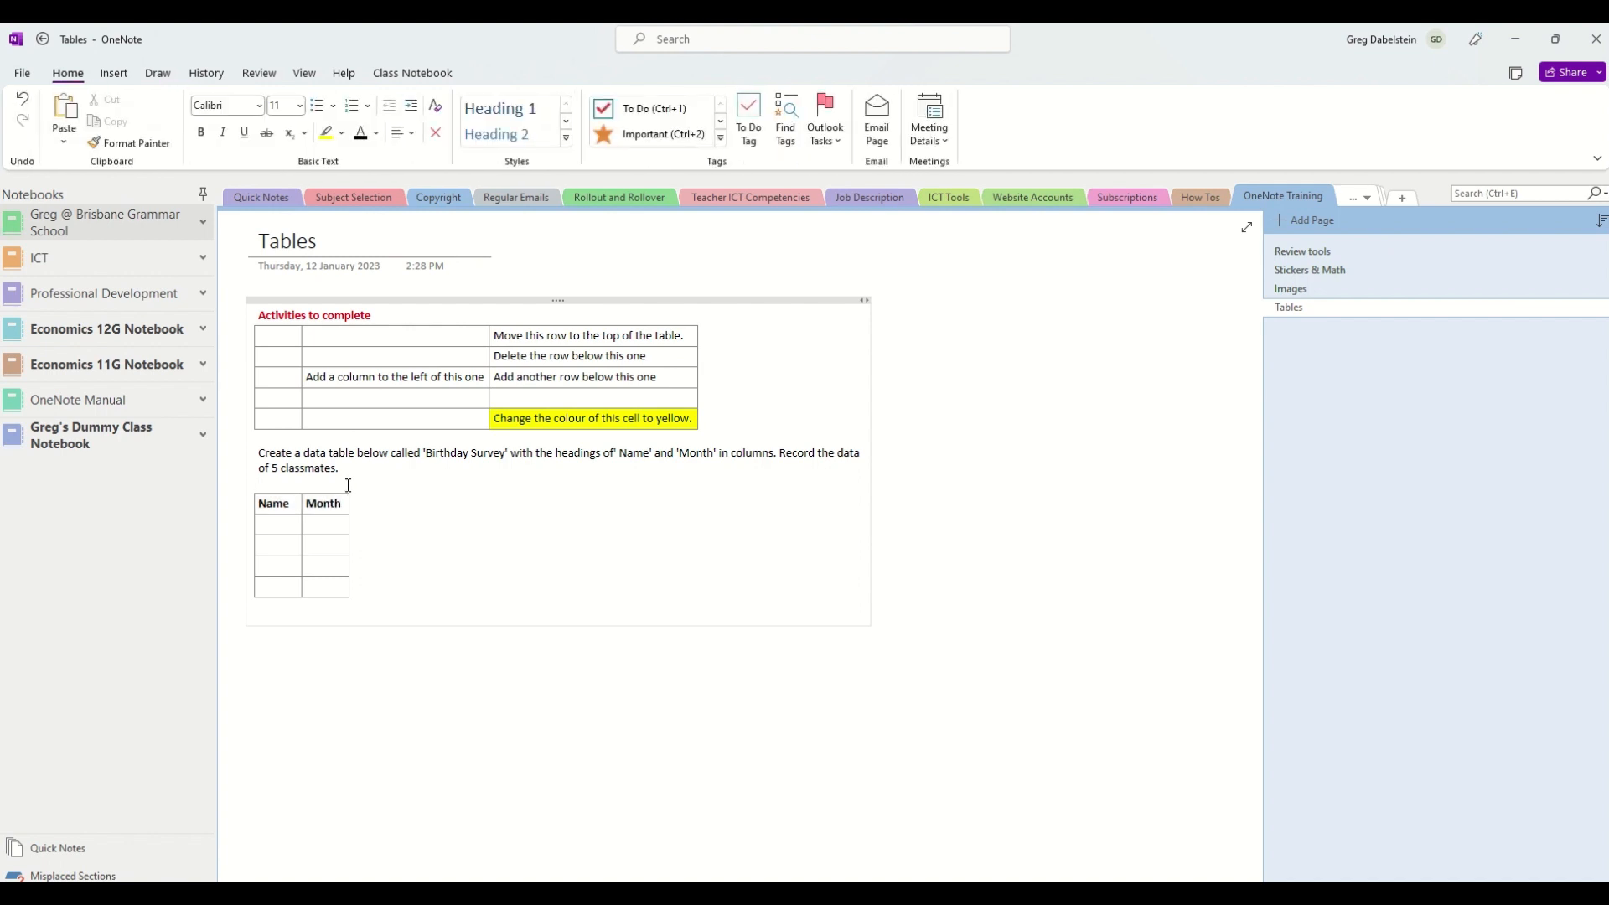
{"action": "key", "text": "Return"}
{"action": "type", "text": "B"}
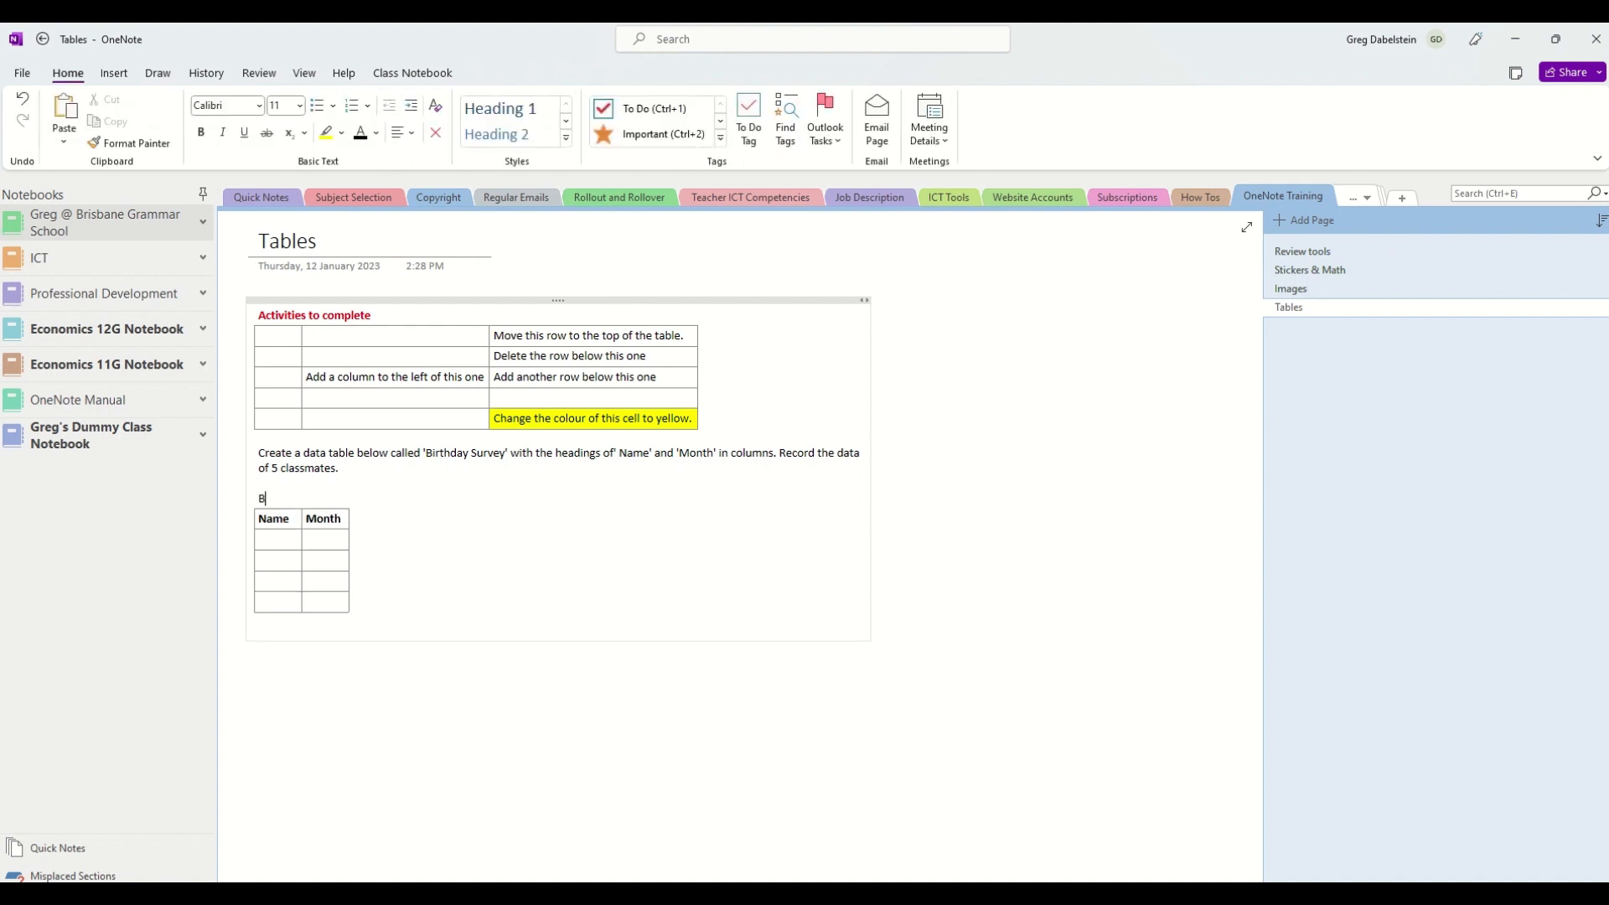
{"action": "type", "text": "irthday Survey"}
{"action": "key", "text": "shift+Home"}
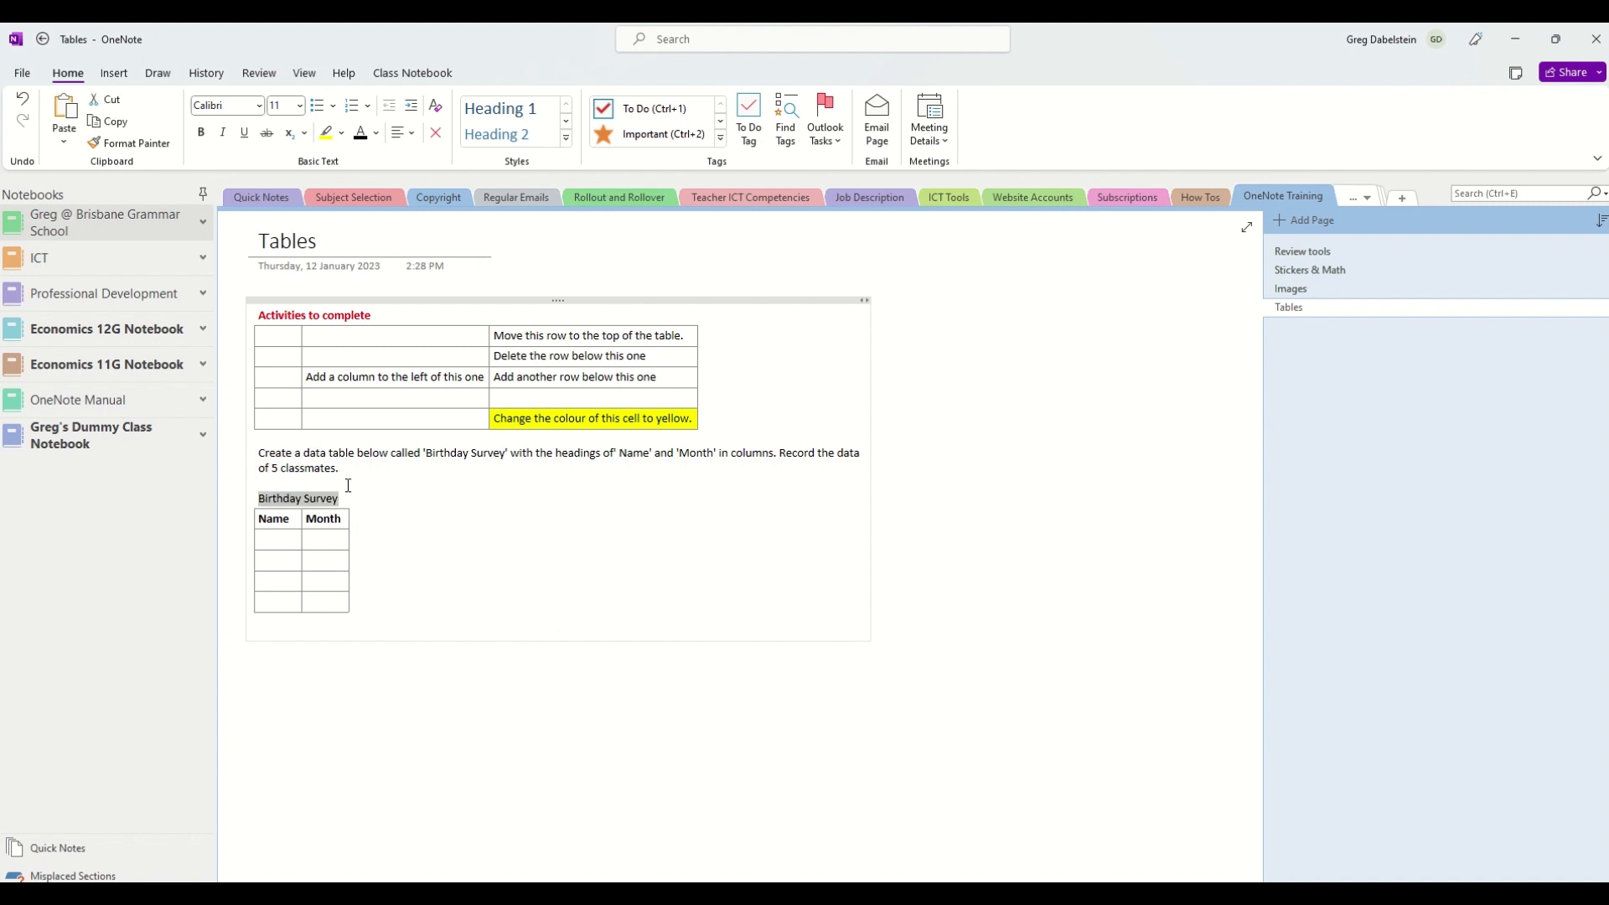
{"action": "left_click", "coordinate": [202, 132]}
Step: Fill the first two data rows with two classmates' first names and the months October and July
{"action": "left_click", "coordinate": [286, 543]}
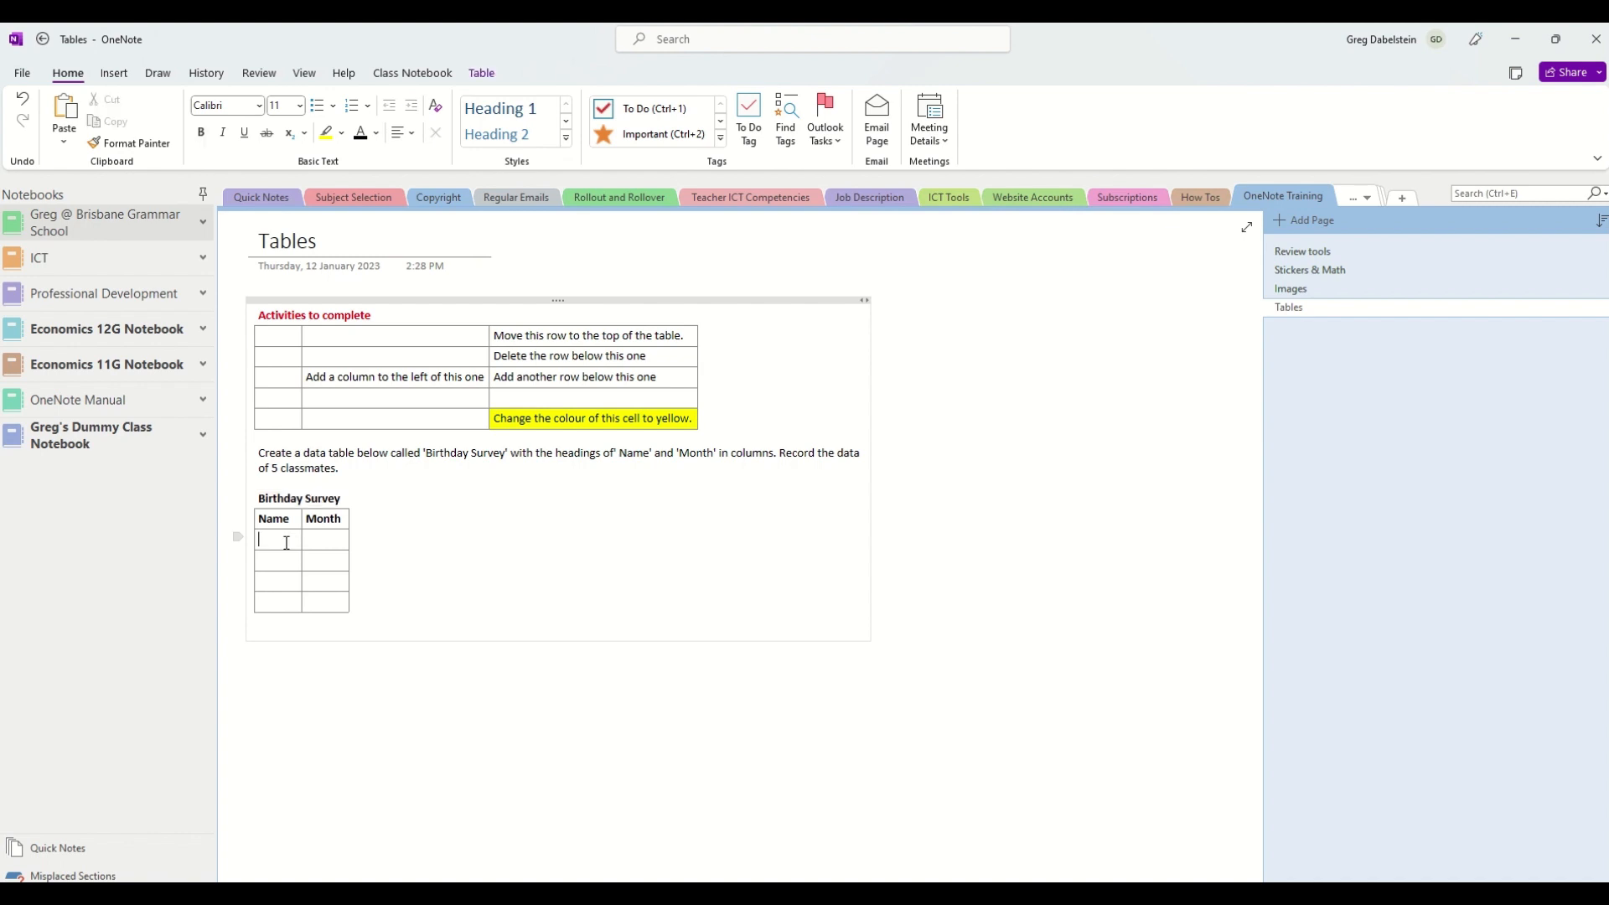
{"action": "type", "text": "Mark"}
{"action": "key", "text": "Tab"}
{"action": "type", "text": "October"}
{"action": "key", "text": "Down"}
{"action": "type", "text": "Bob"}
{"action": "key", "text": "Tab"}
{"action": "type", "text": "July"}
Step: Fill the third and fourth data rows with two more classmates' first names and the months March and August
{"action": "key", "text": "Down"}
{"action": "key", "text": "shift+Tab"}
{"action": "type", "text": "Simn"}
{"action": "key", "text": "BackSpace"}
{"action": "key", "text": "BackSpace"}
{"action": "type", "text": "m"}
{"action": "key", "text": "Tab"}
{"action": "type", "text": "March"}
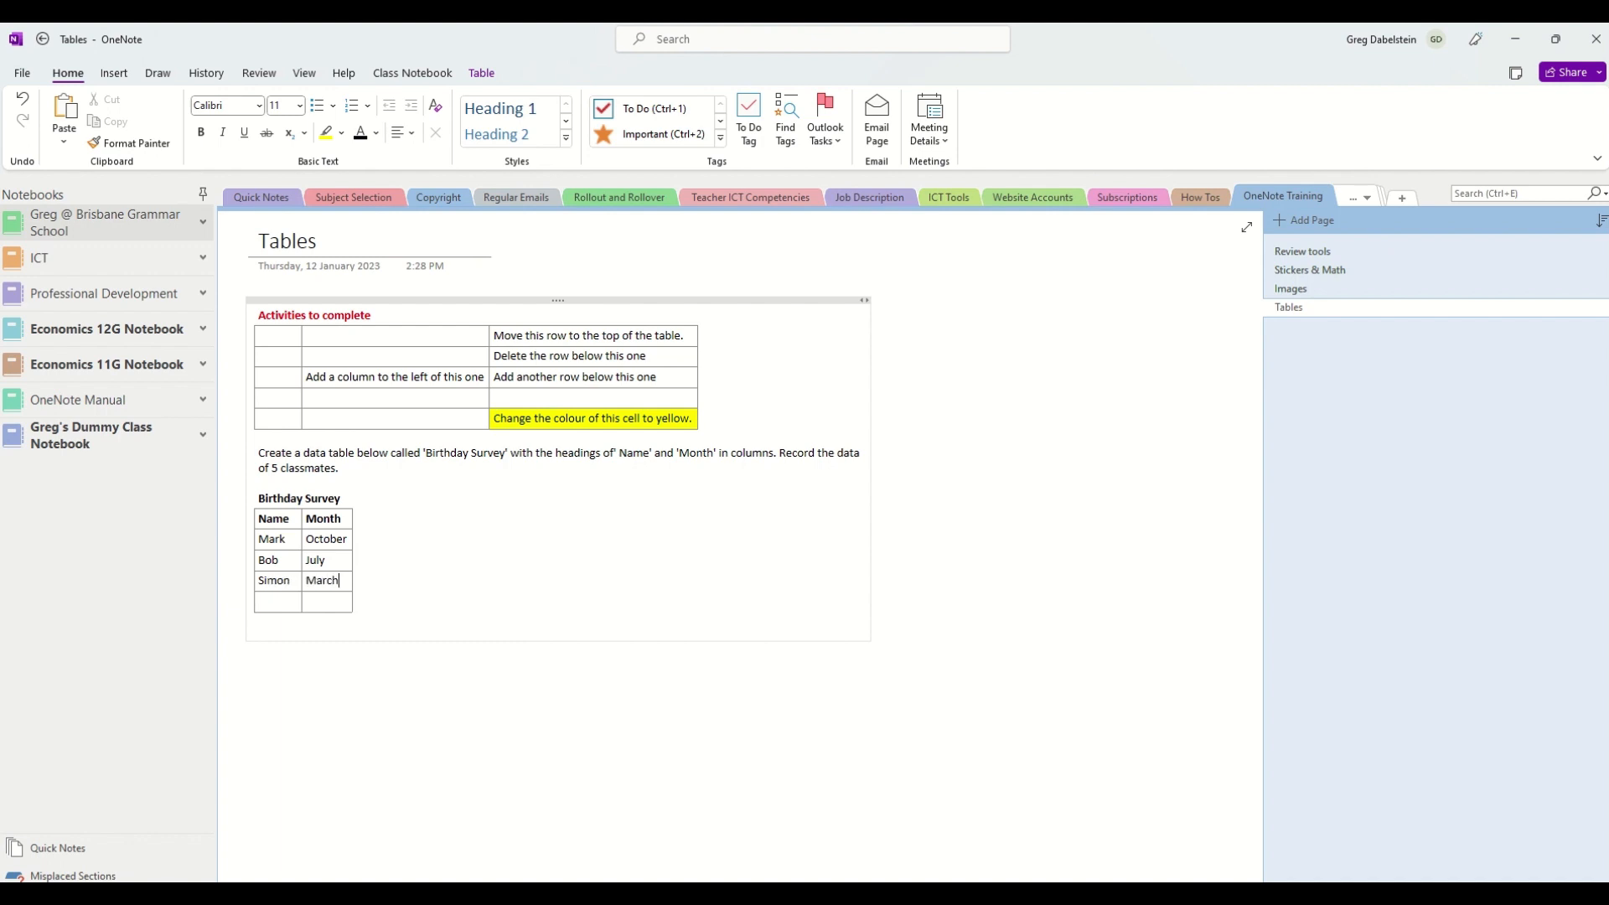
{"action": "type", "text": "Paul;August"}
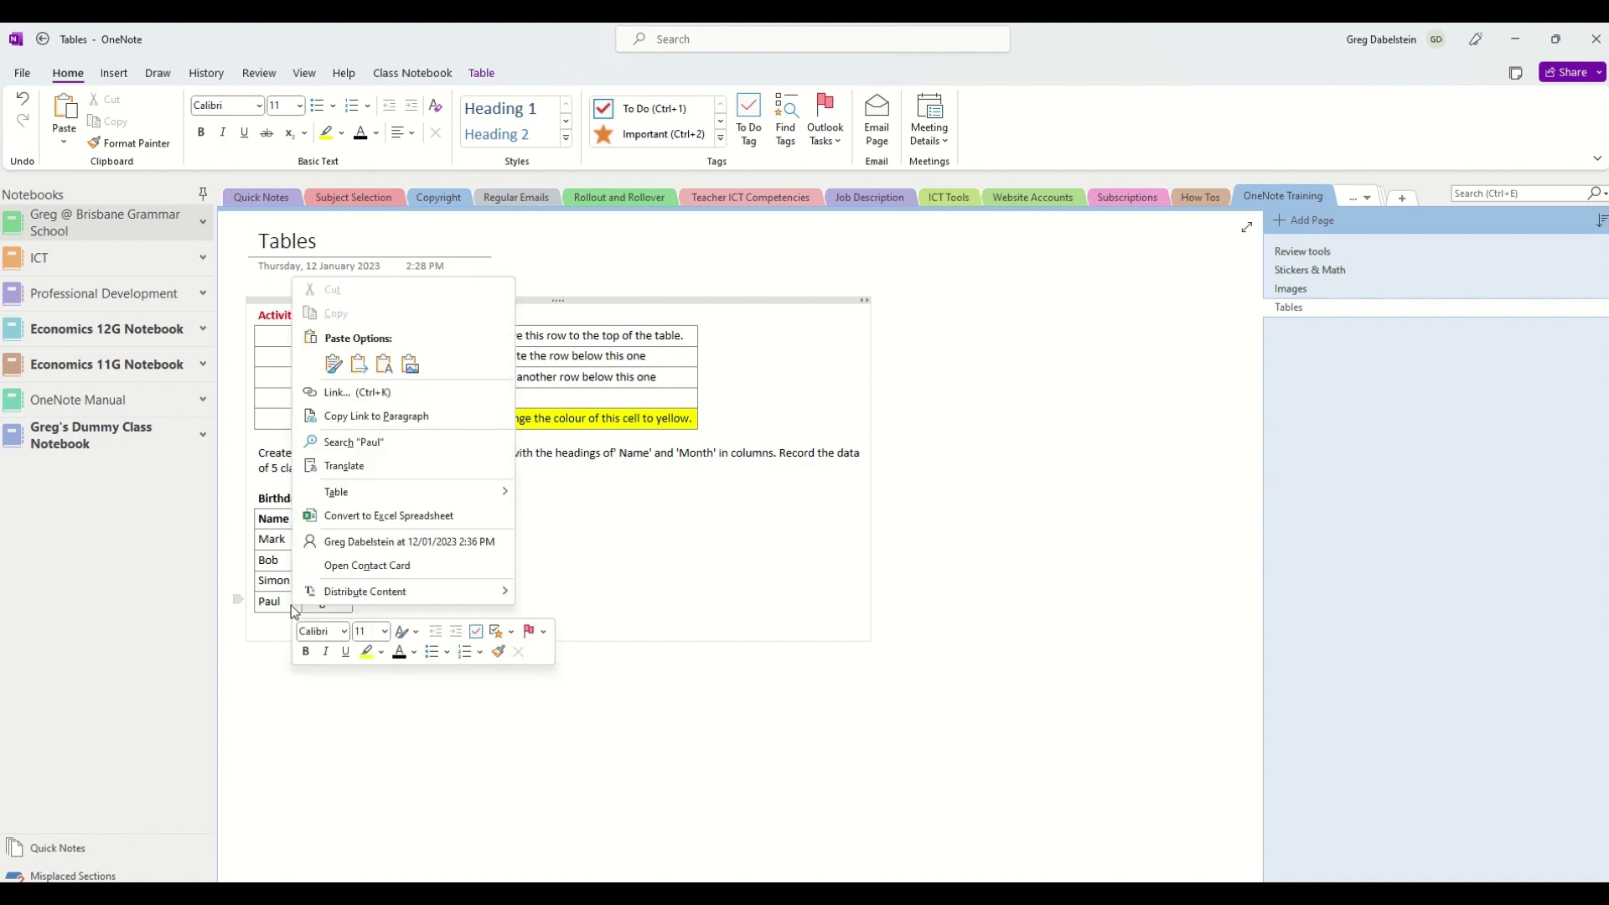
Step: Insert a row below the last entry and record the fifth classmate's first name with the month October
{"action": "mouse_move", "coordinate": [395, 493]}
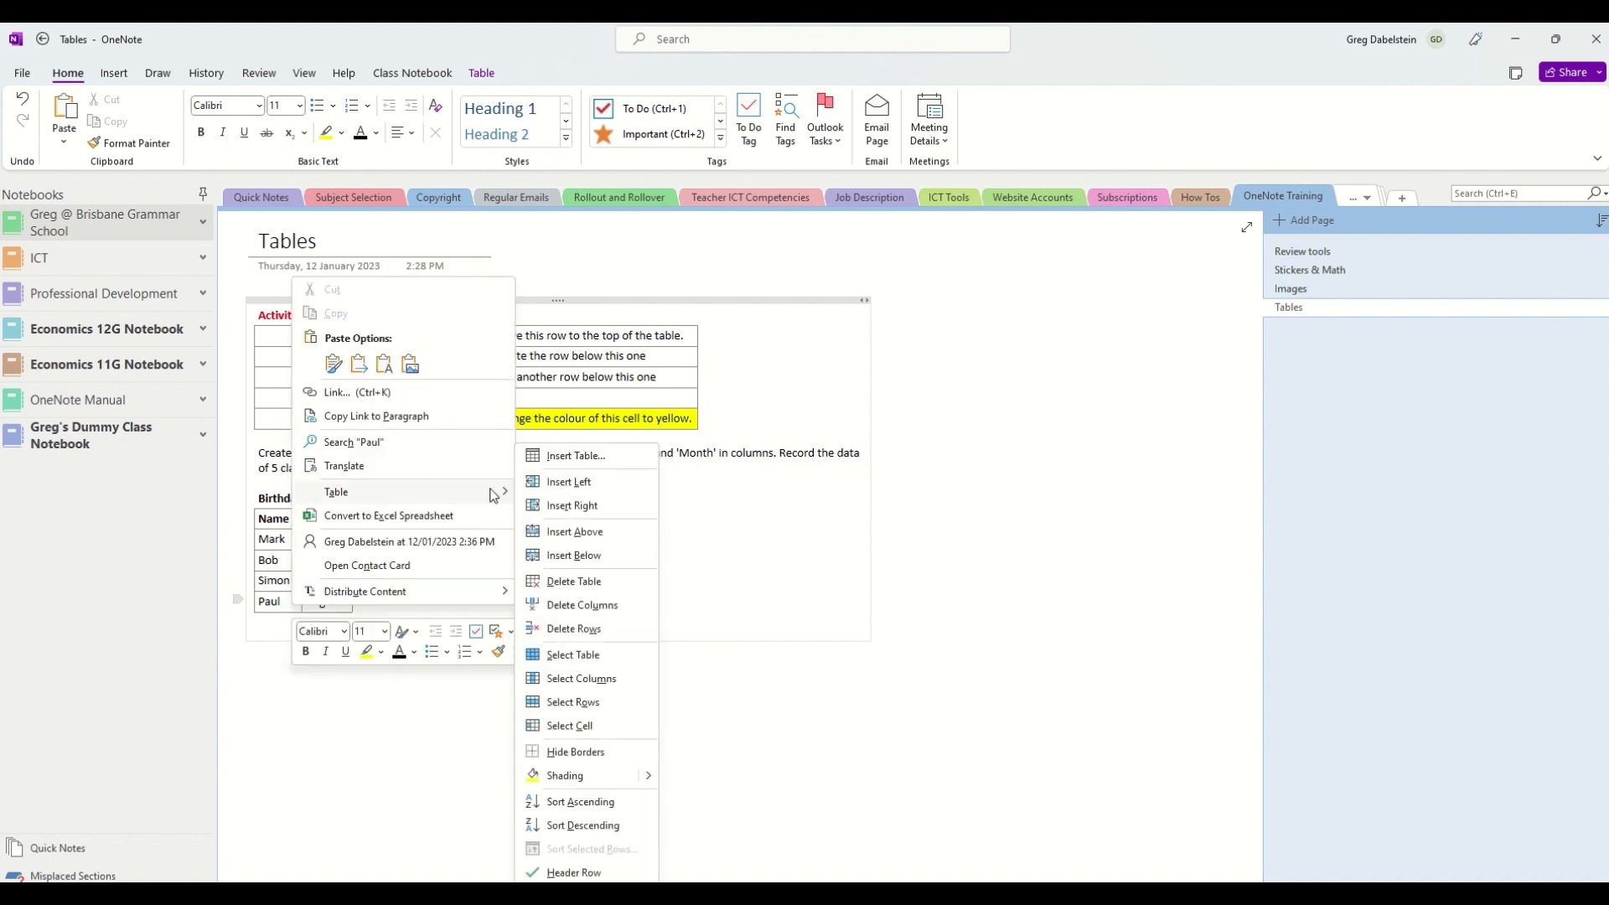
{"action": "left_click", "coordinate": [570, 555]}
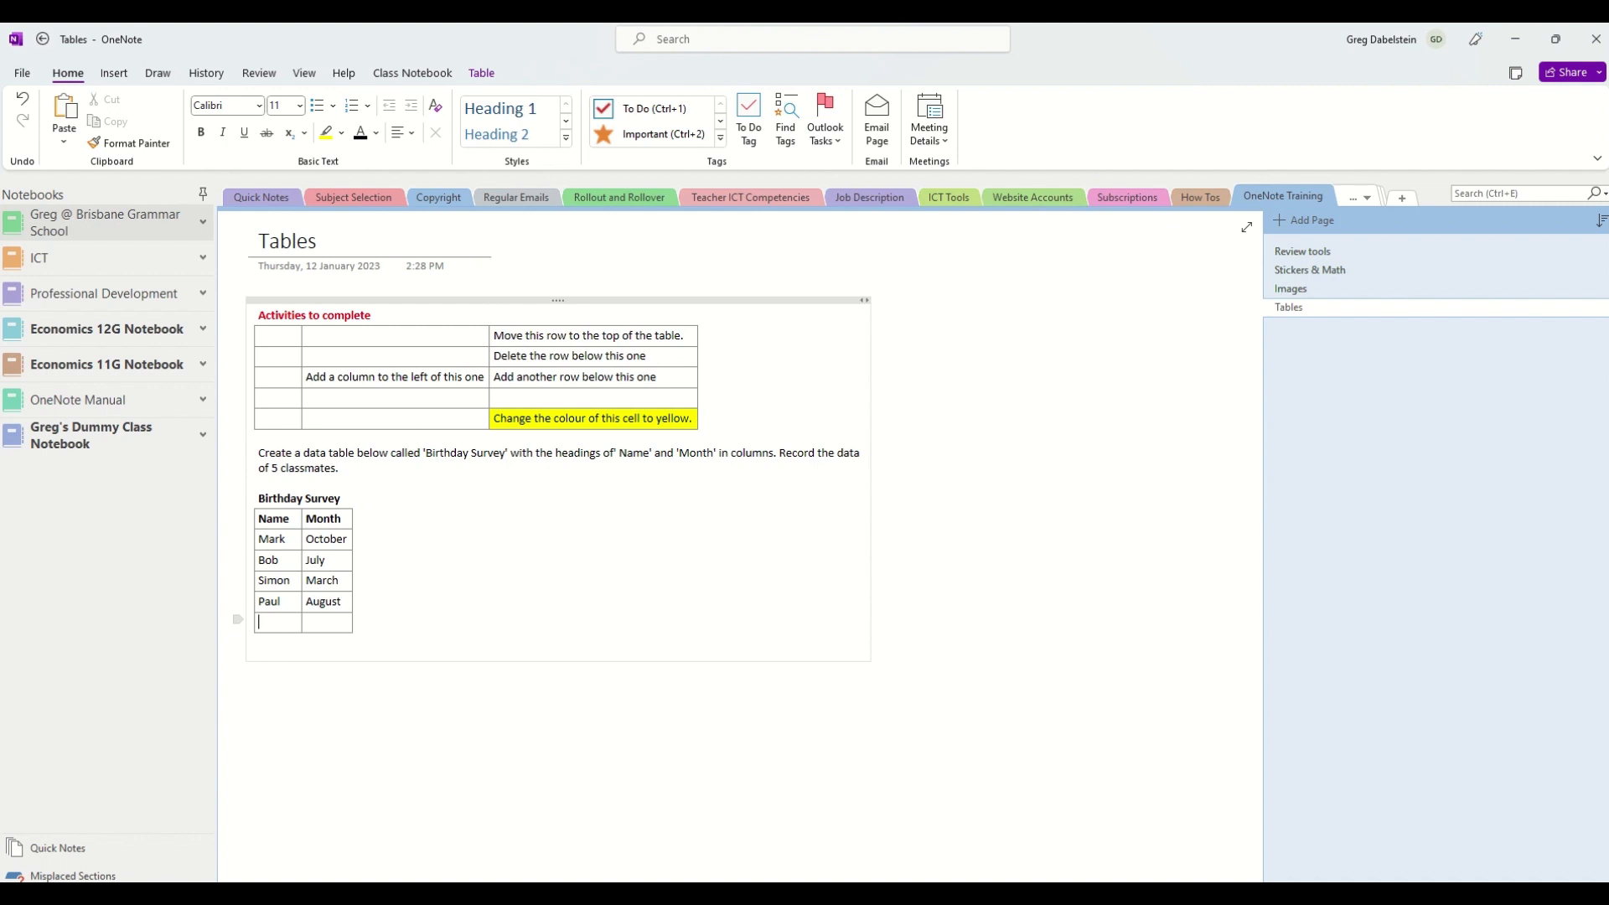
{"action": "type", "text": "Sam"}
{"action": "key", "text": "Tab"}
{"action": "type", "text": "October"}
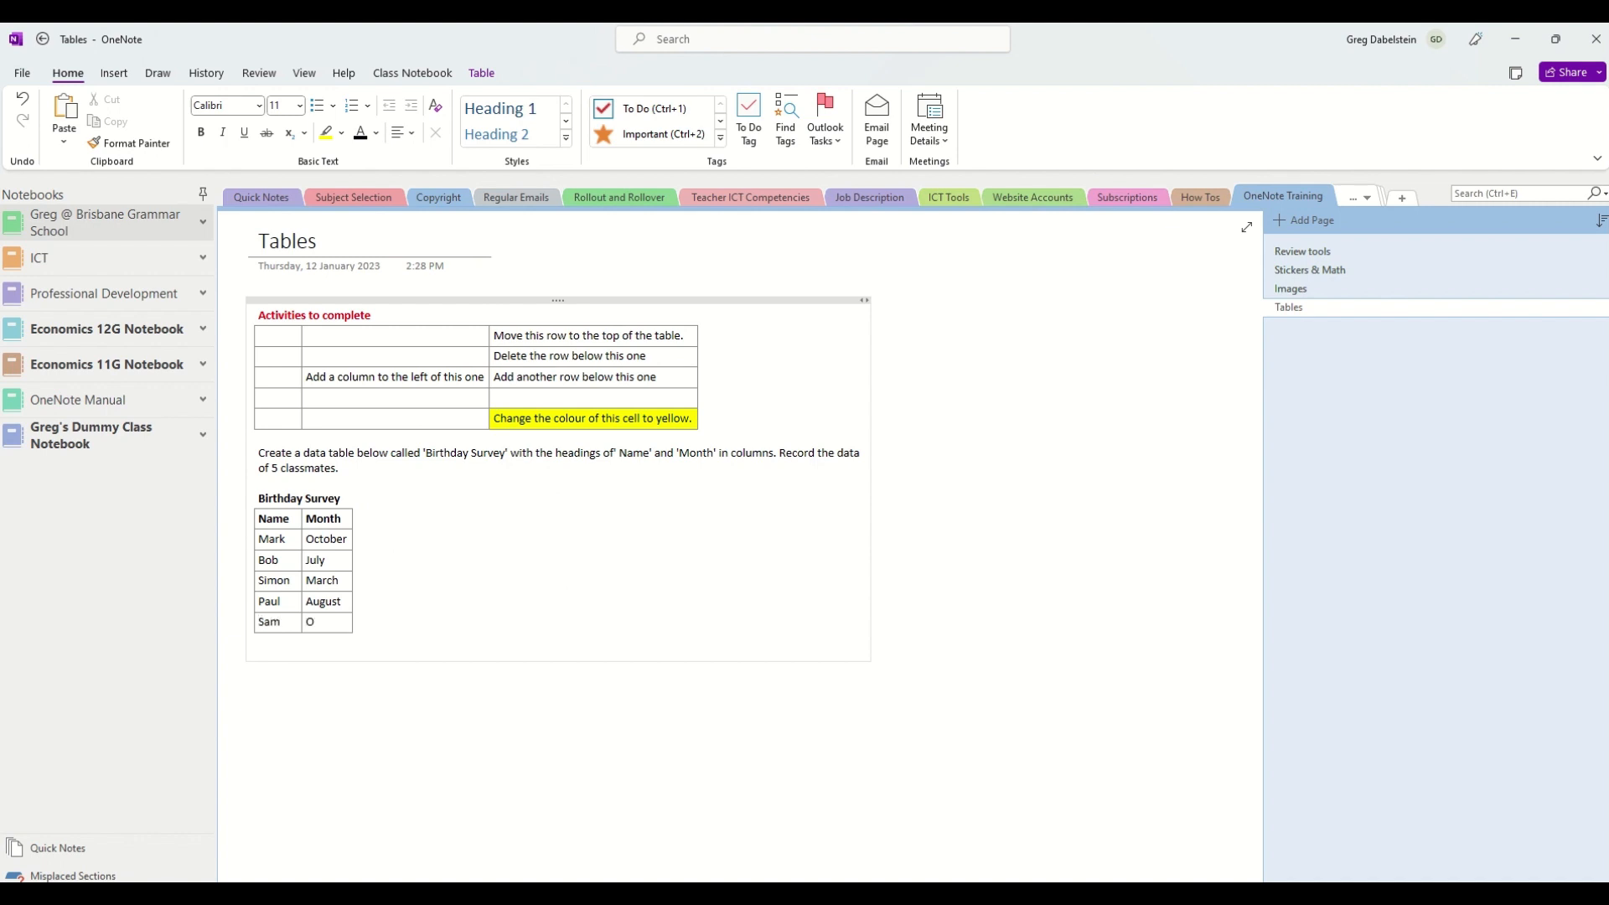